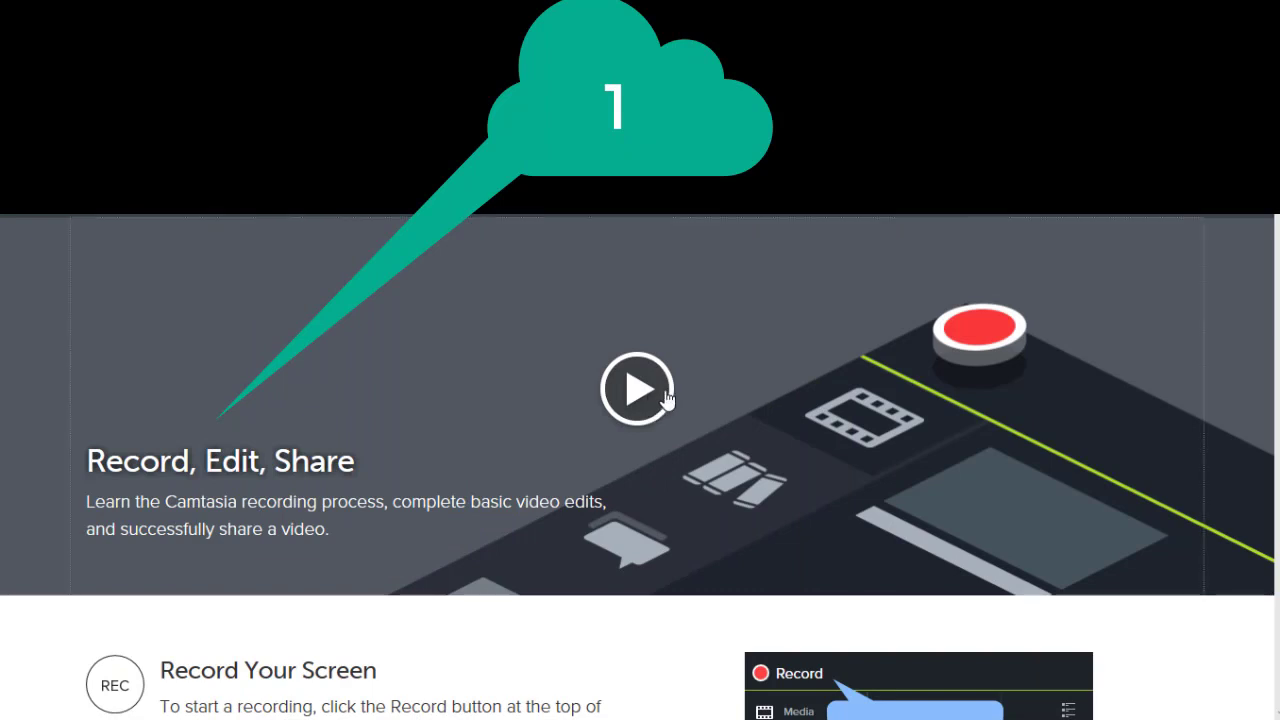
# Play the "Record, Edit, Share" tutorial video
pyautogui.click(645, 403)
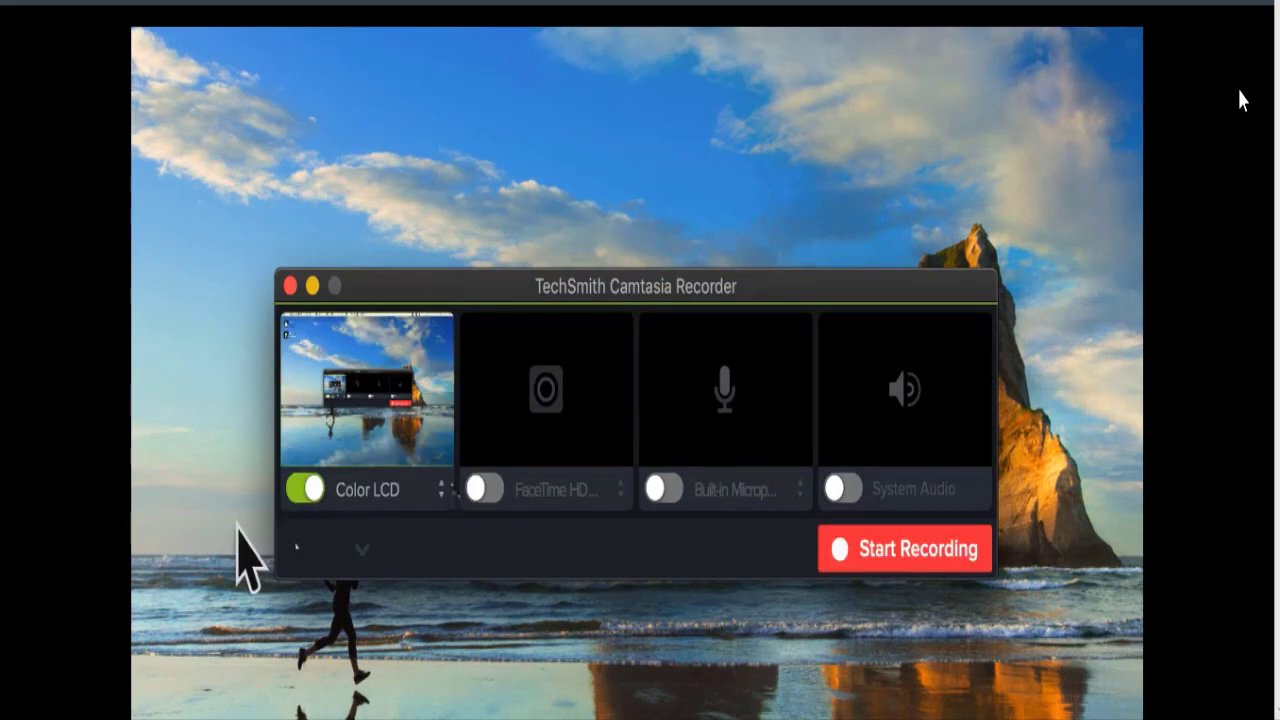
# Try the recorder's webcam, microphone and system audio inputs by switching them on and off
pyautogui.click(485, 489)
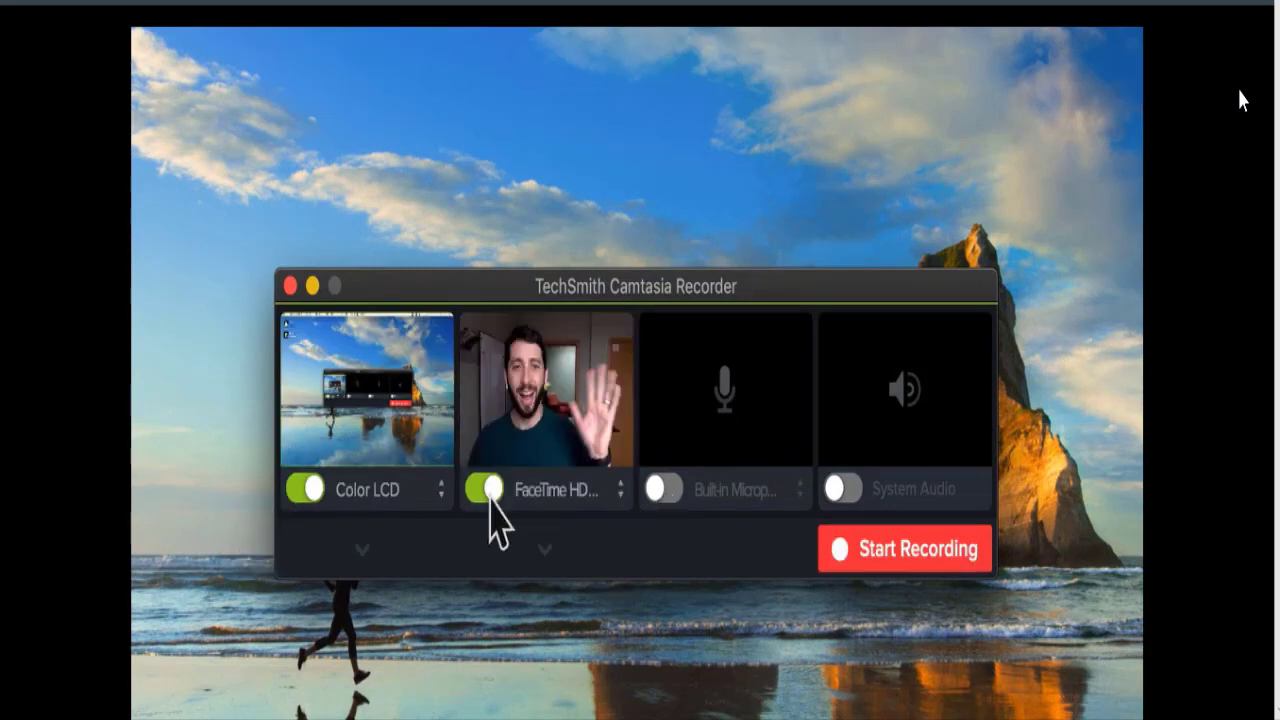
pyautogui.click(490, 492)
pyautogui.click(660, 489)
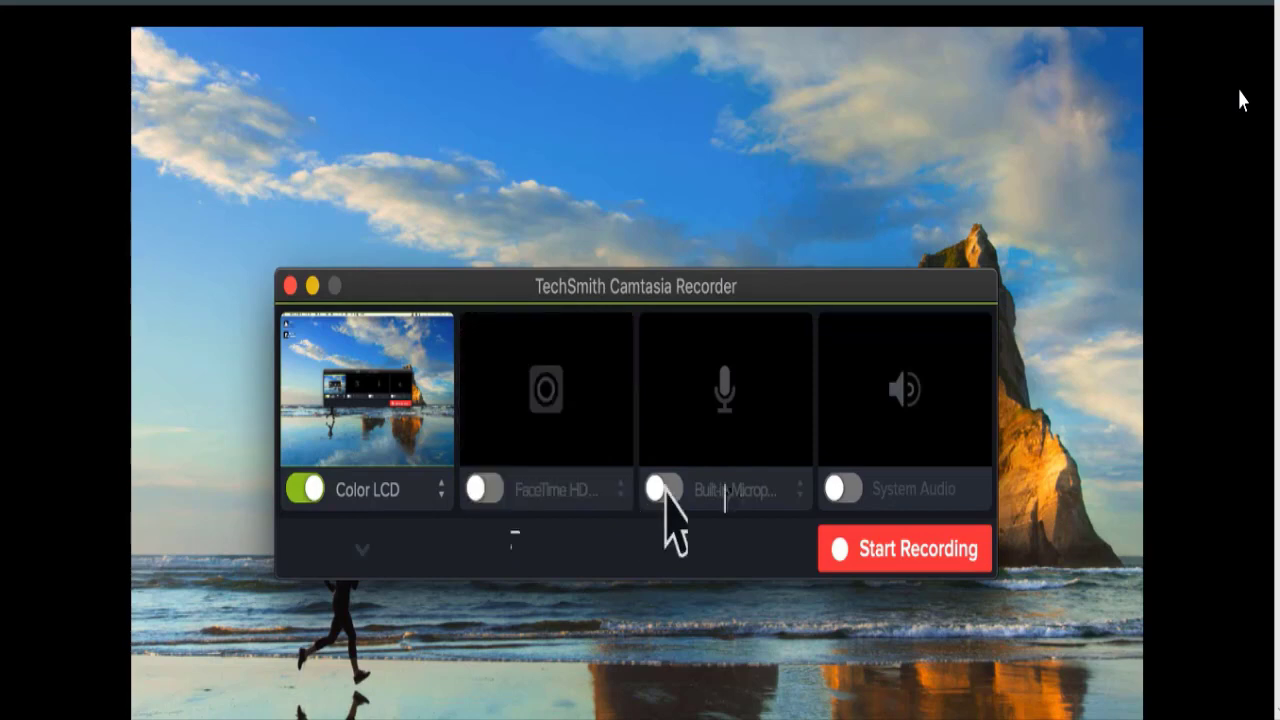
pyautogui.click(842, 489)
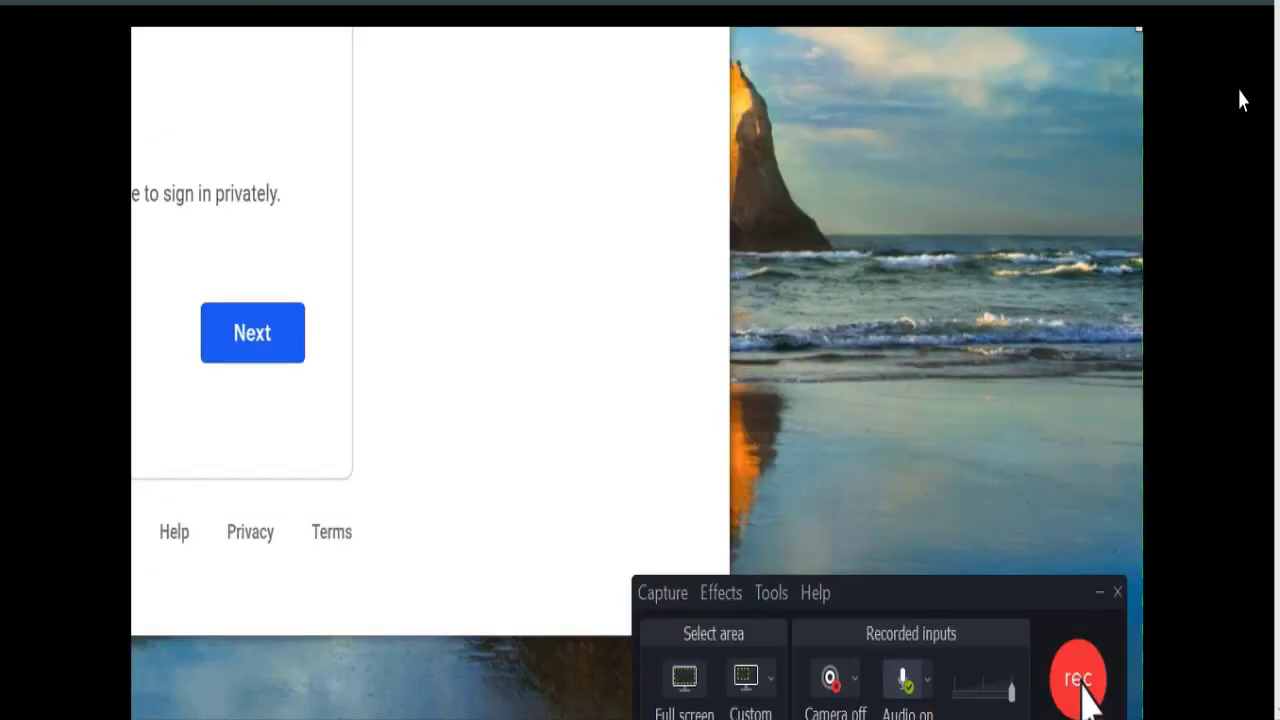
# Make a short screen recording and play it back from the start of the timeline
pyautogui.click(1080, 685)
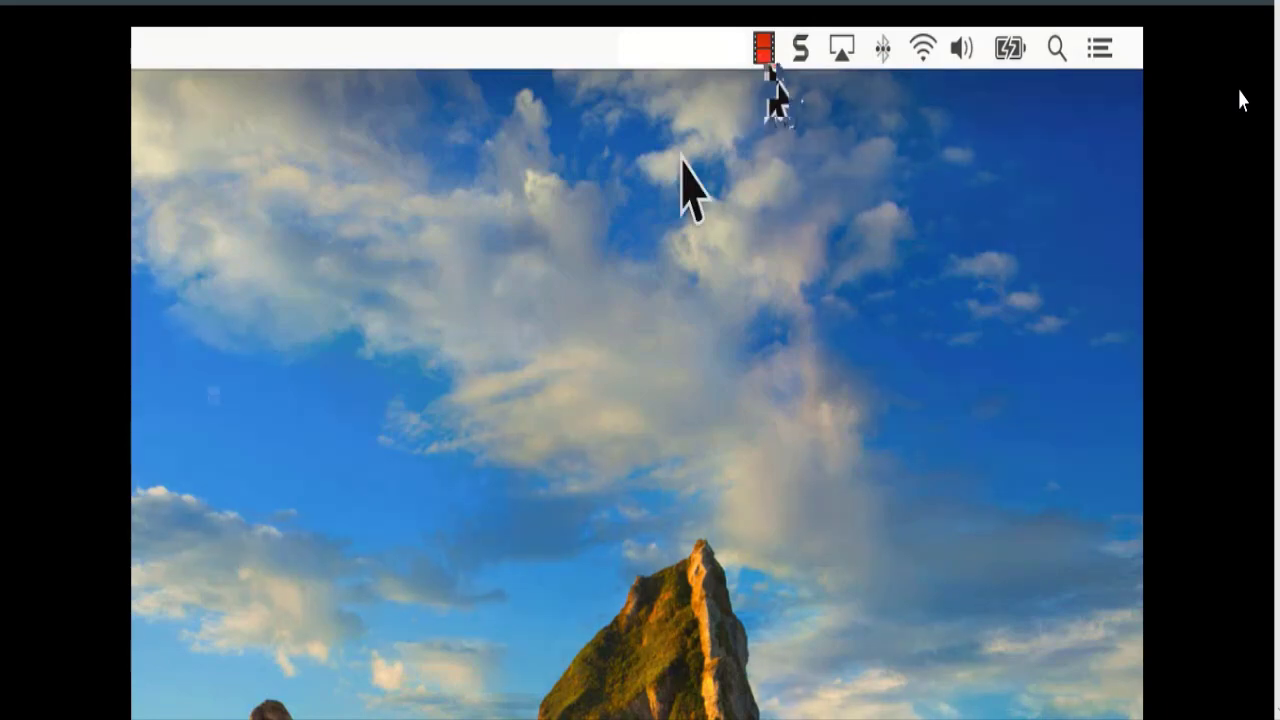
pyautogui.click(763, 47)
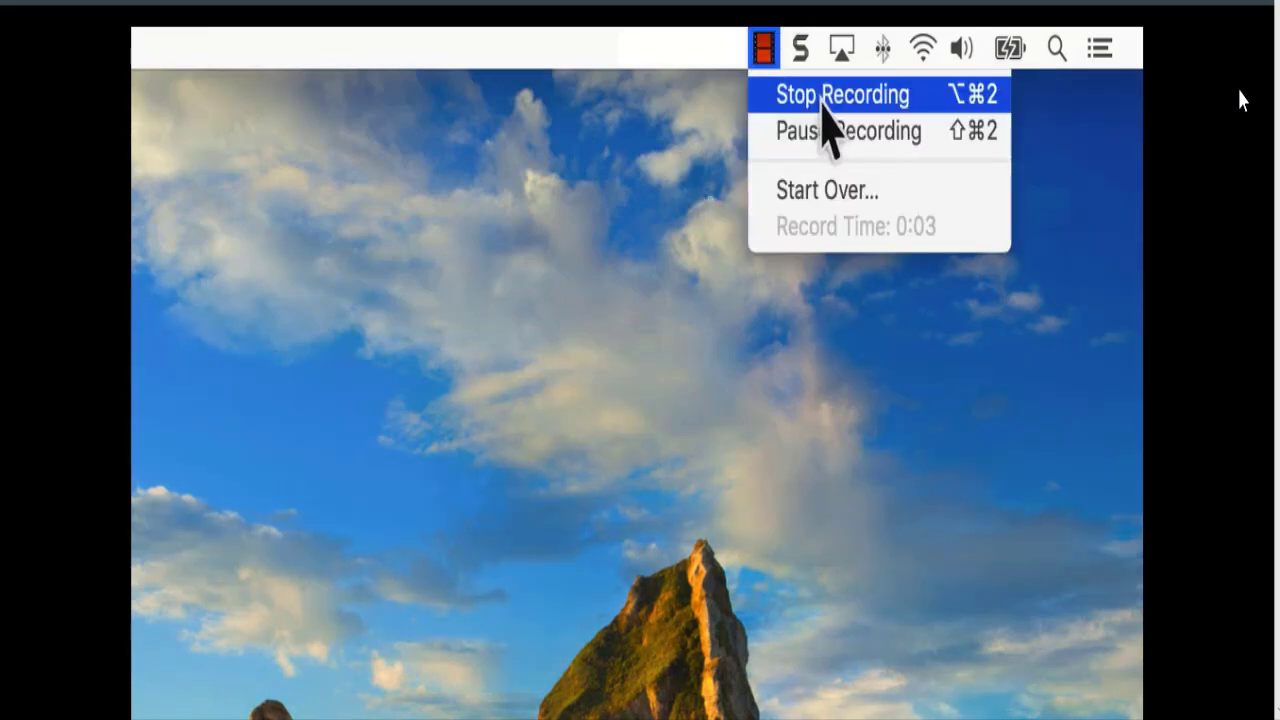
pyautogui.click(822, 95)
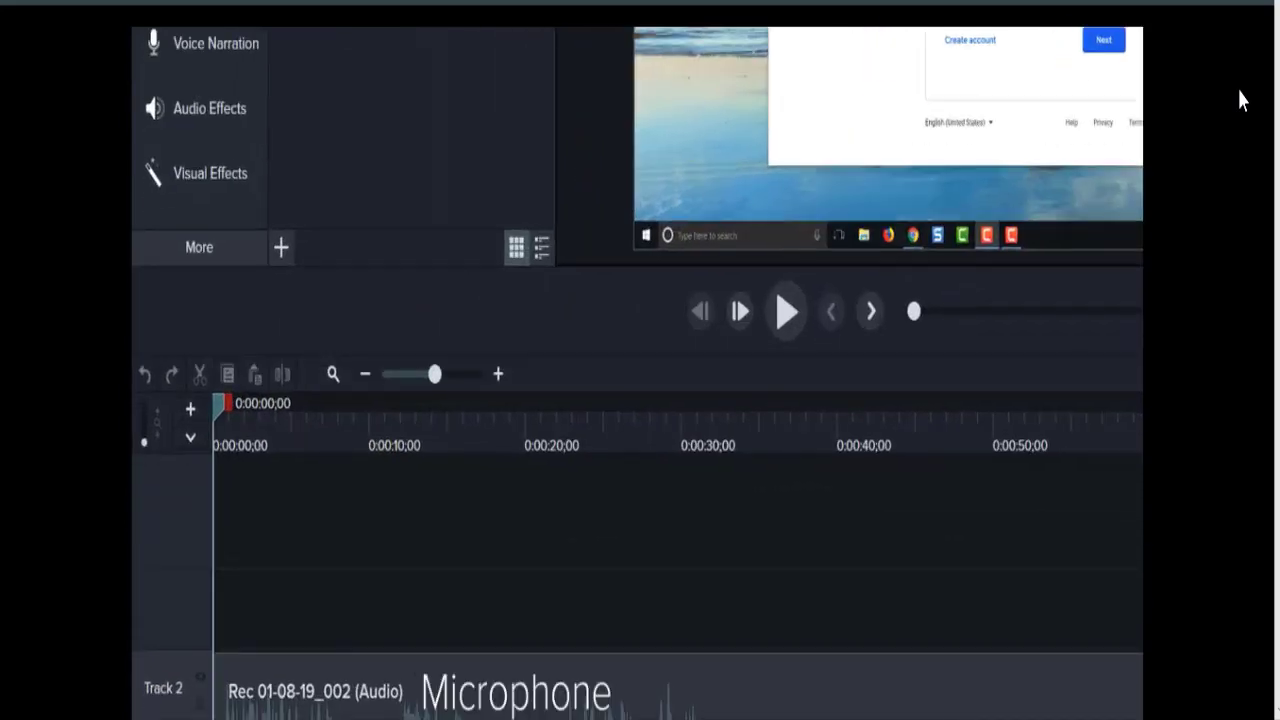
pyautogui.click(786, 311)
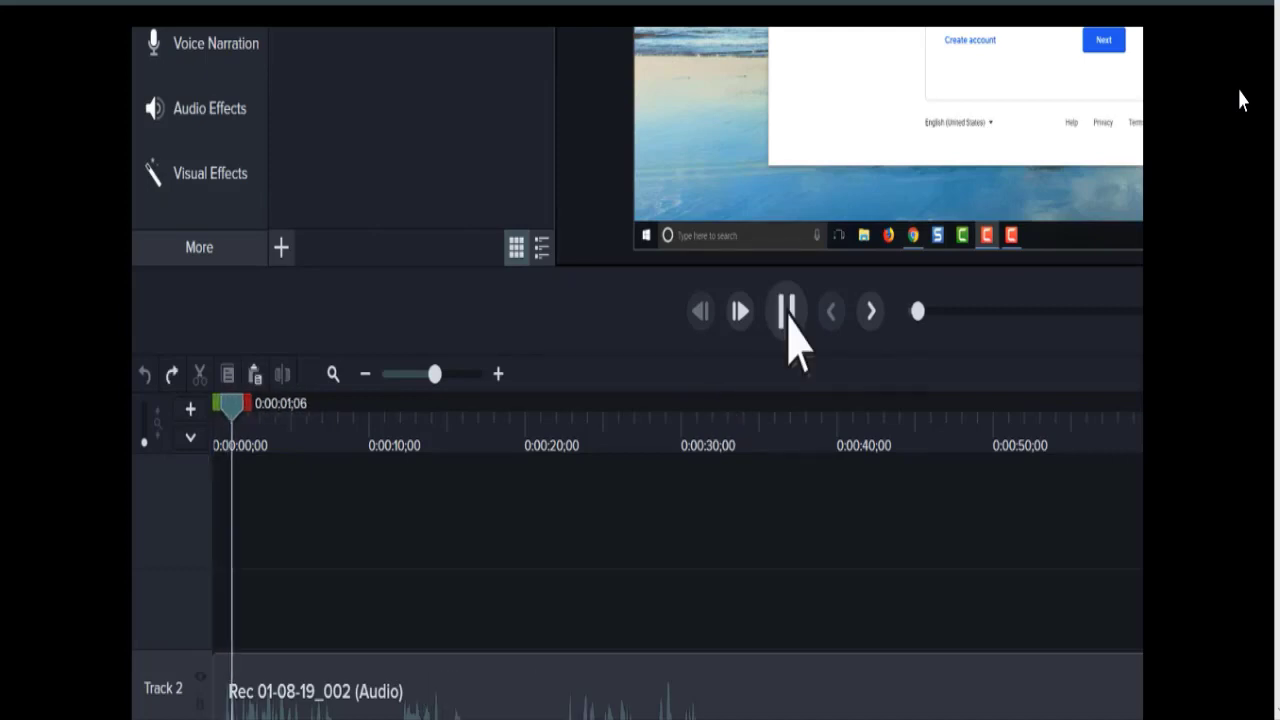
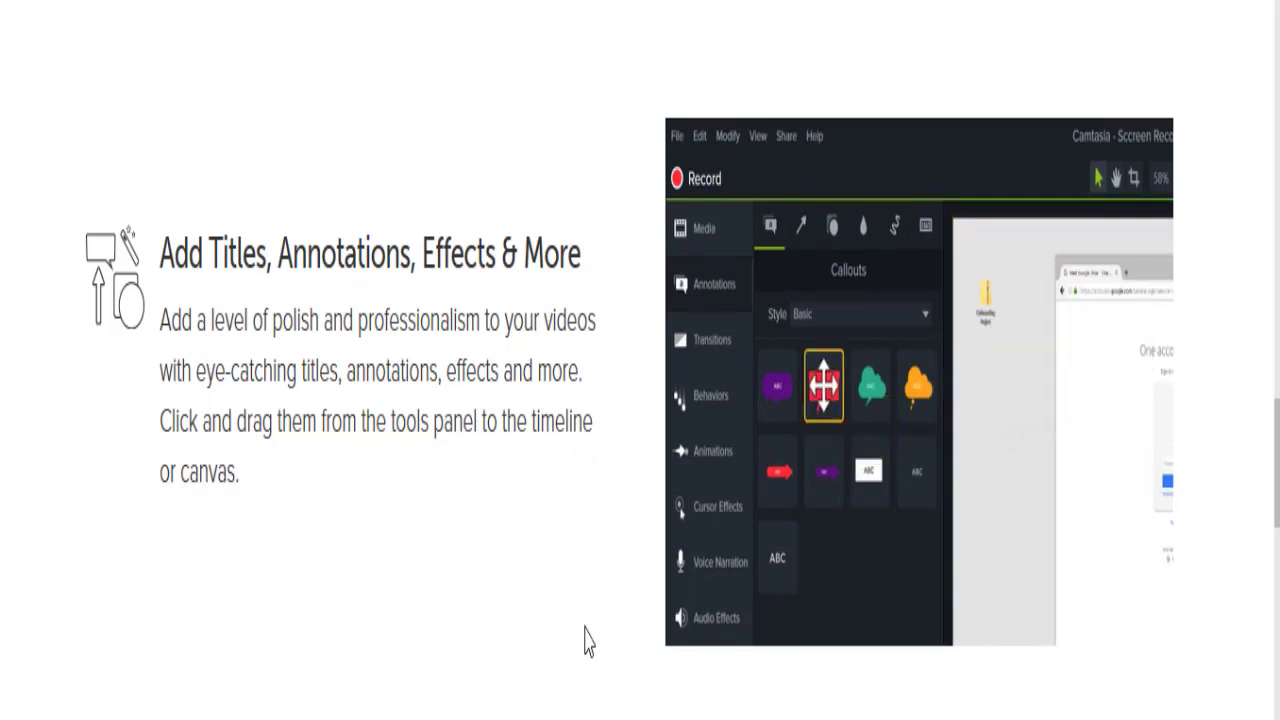
# Examine the descriptions of the five Learn the Basics videos, from Record, Edit, Share to Export & Share
pyautogui.moveTo(684, 640)
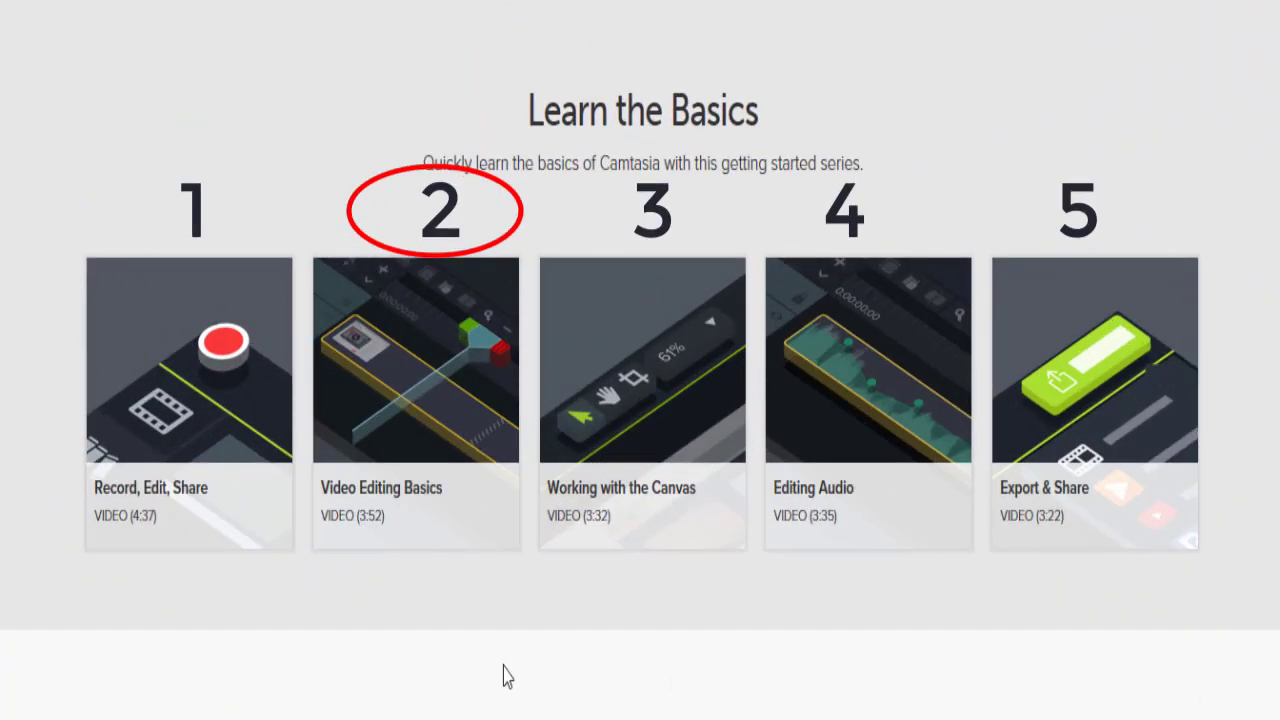
pyautogui.moveTo(200, 417)
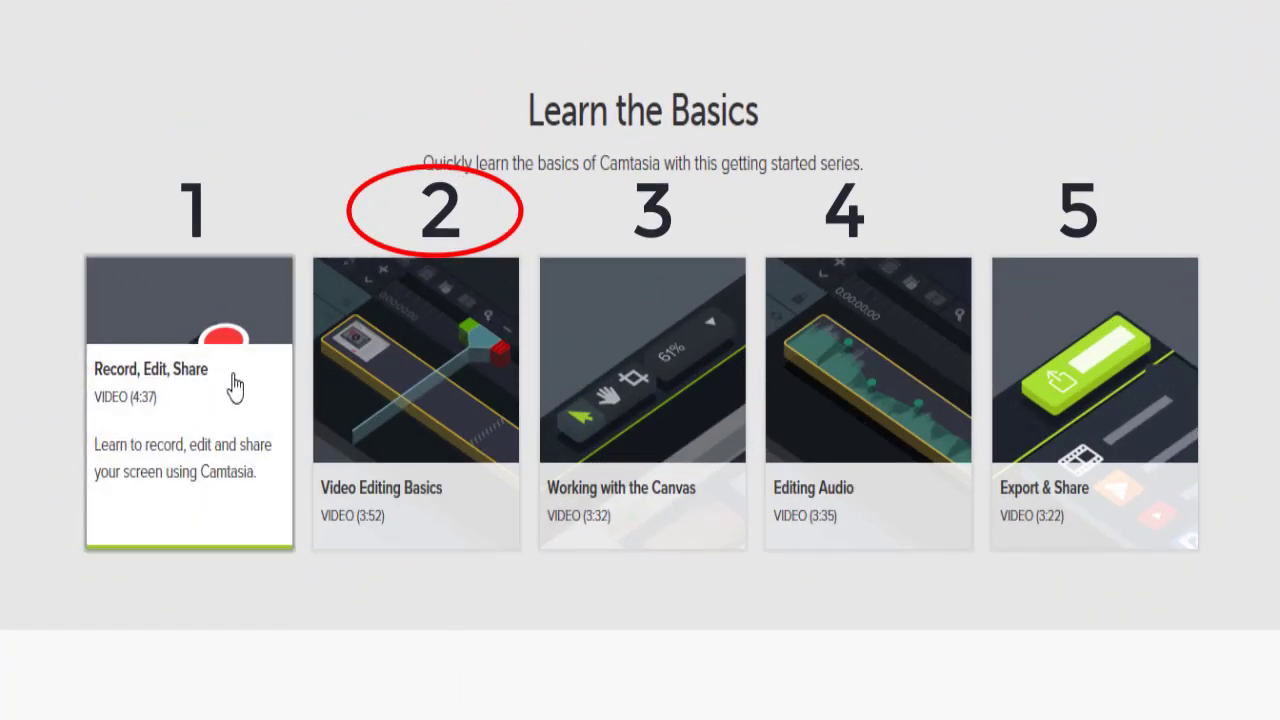
pyautogui.moveTo(424, 433)
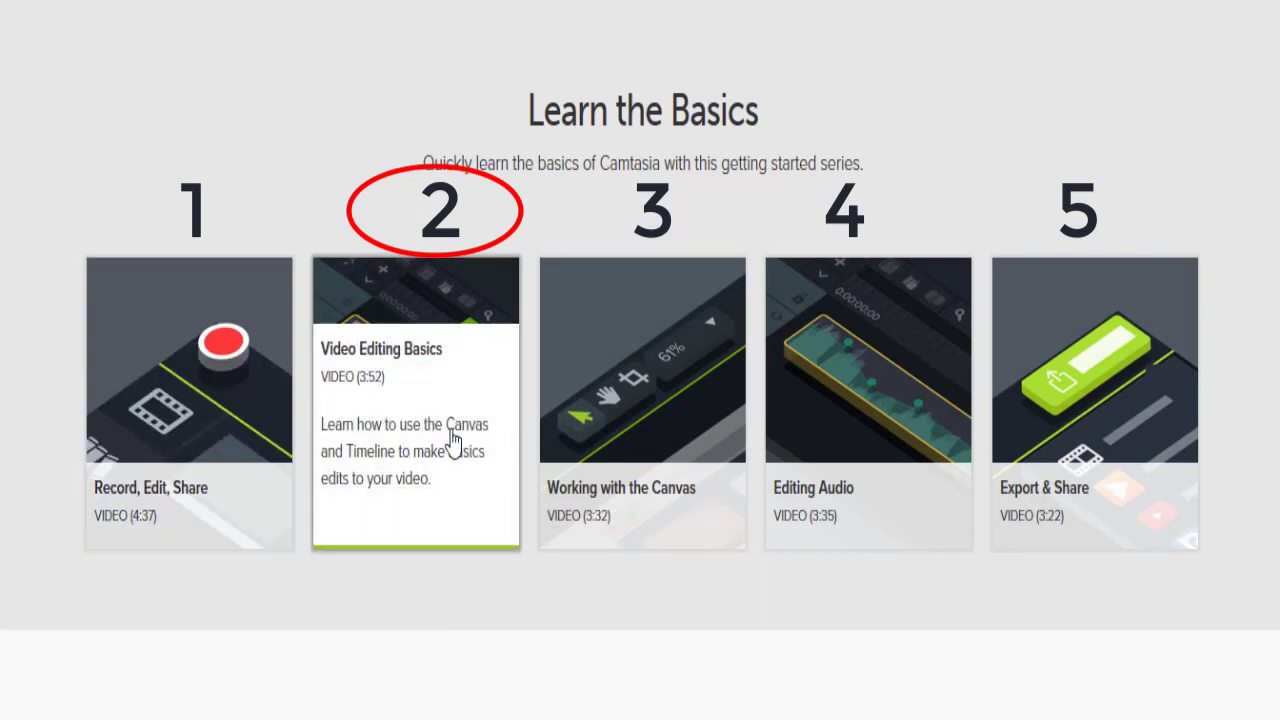
pyautogui.moveTo(592, 455)
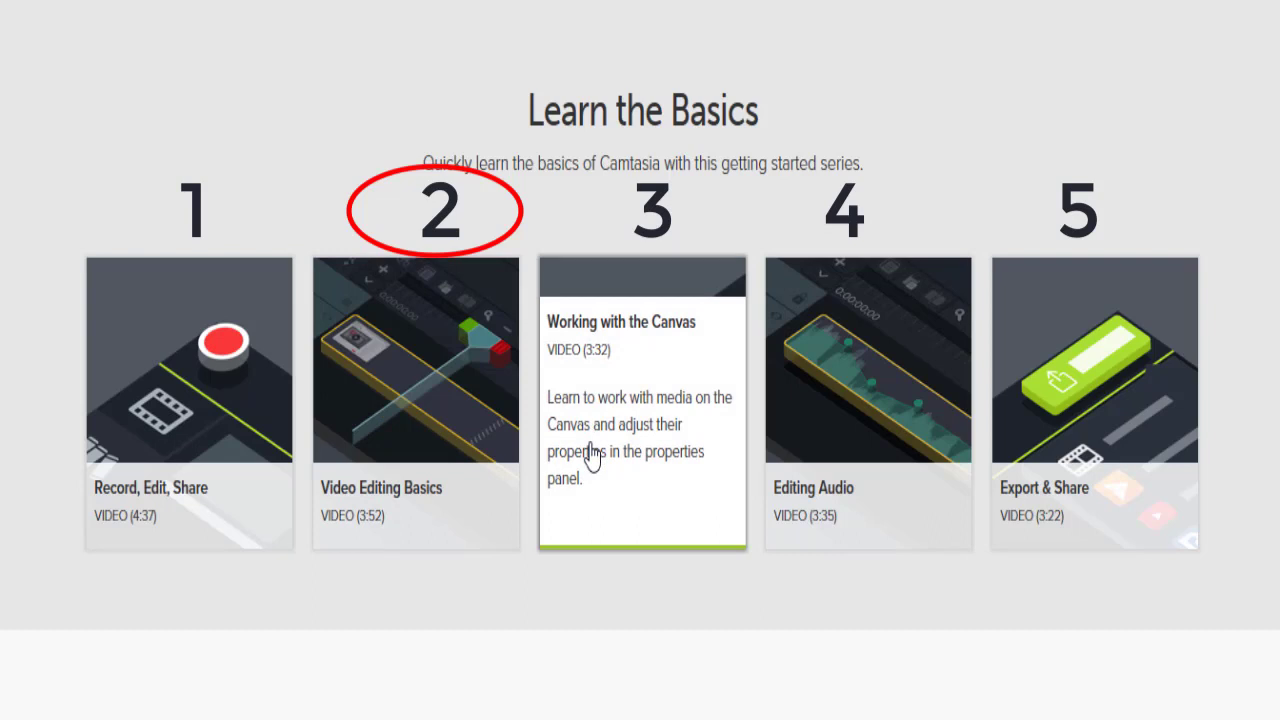
pyautogui.moveTo(912, 447)
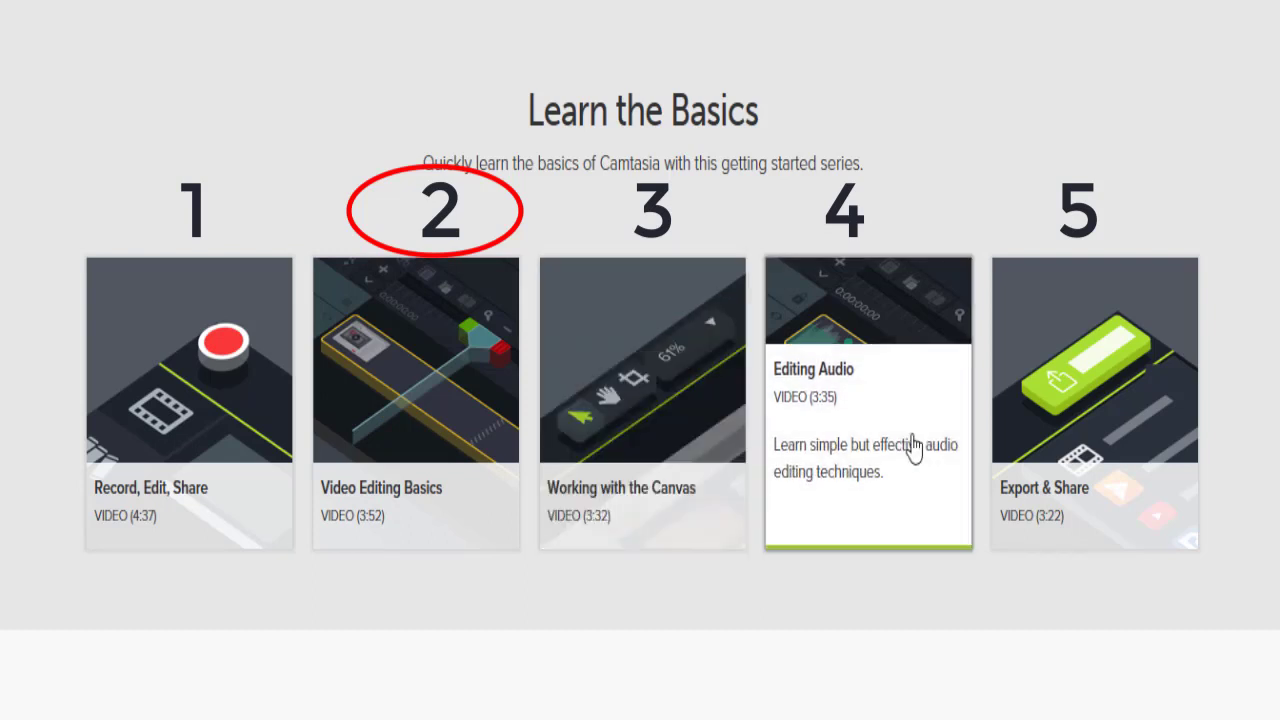
pyautogui.moveTo(1048, 430)
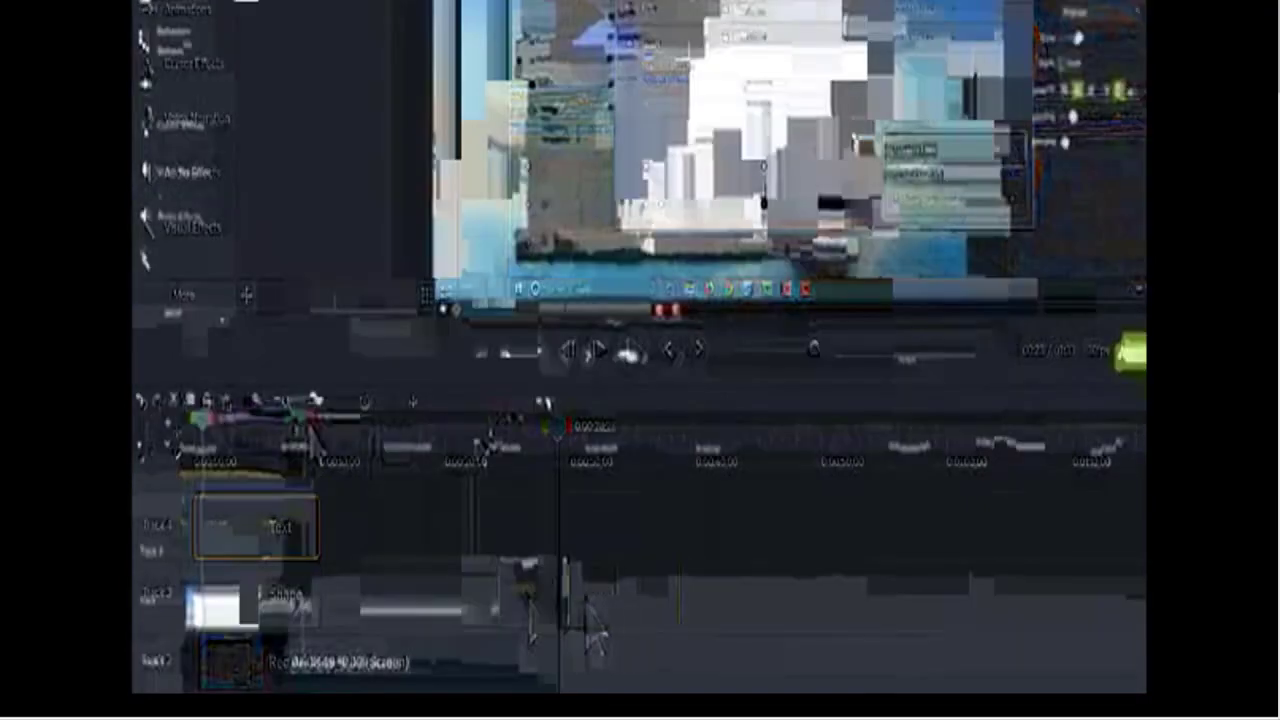
# Reposition and adjust the yellow arrow callout beside the Drive file list on the canvas
pyautogui.moveTo(560, 593); pyautogui.dragTo(526, 593)
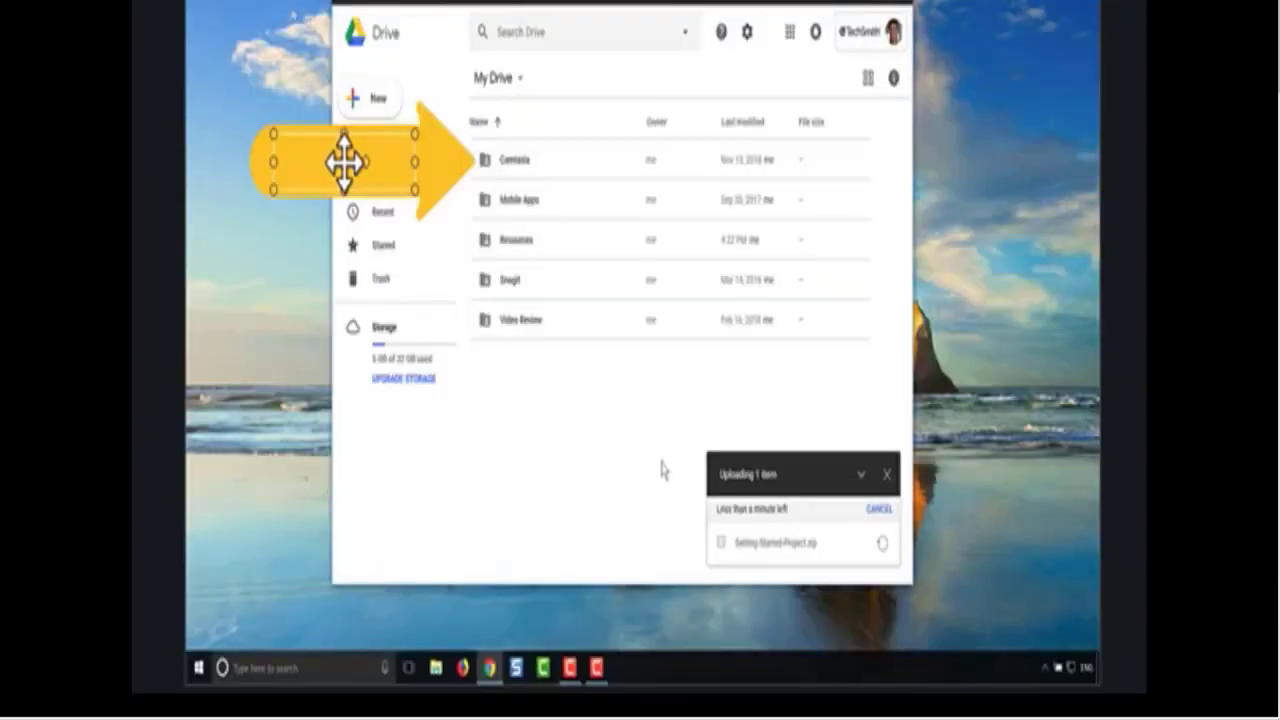
pyautogui.moveTo(343, 157); pyautogui.dragTo(343, 249)
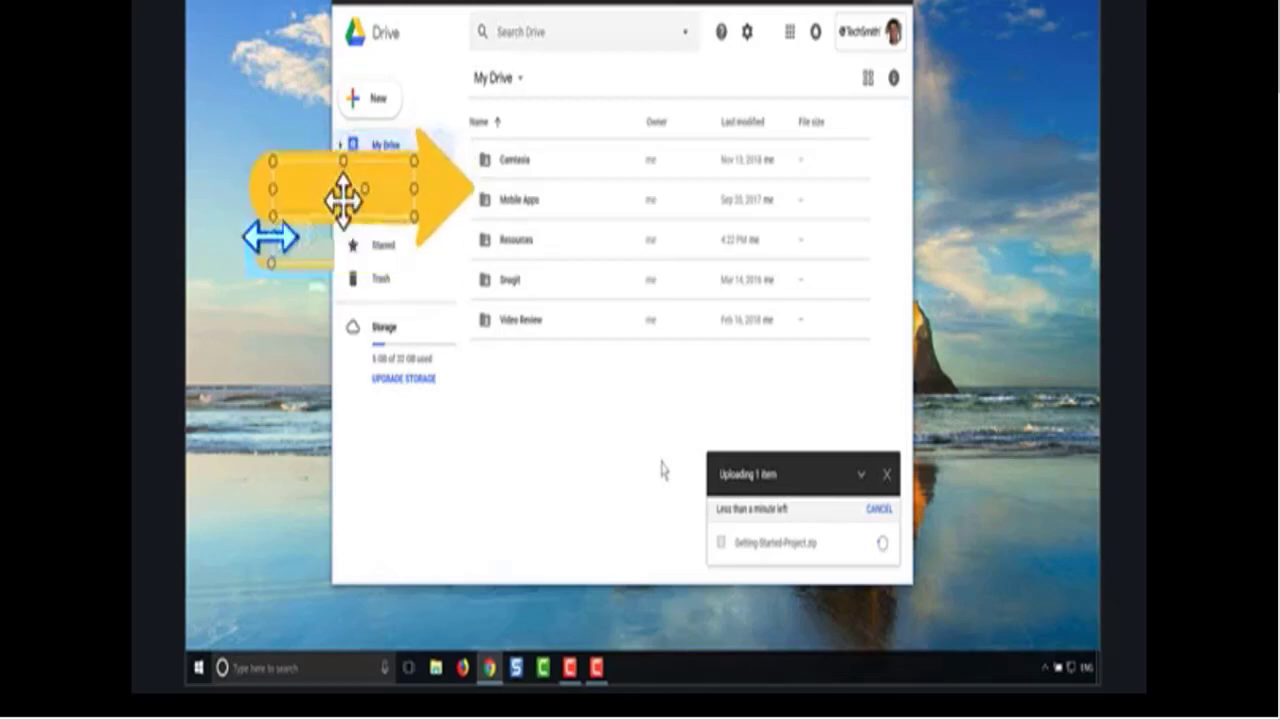
pyautogui.moveTo(385, 235); pyautogui.dragTo(385, 222)
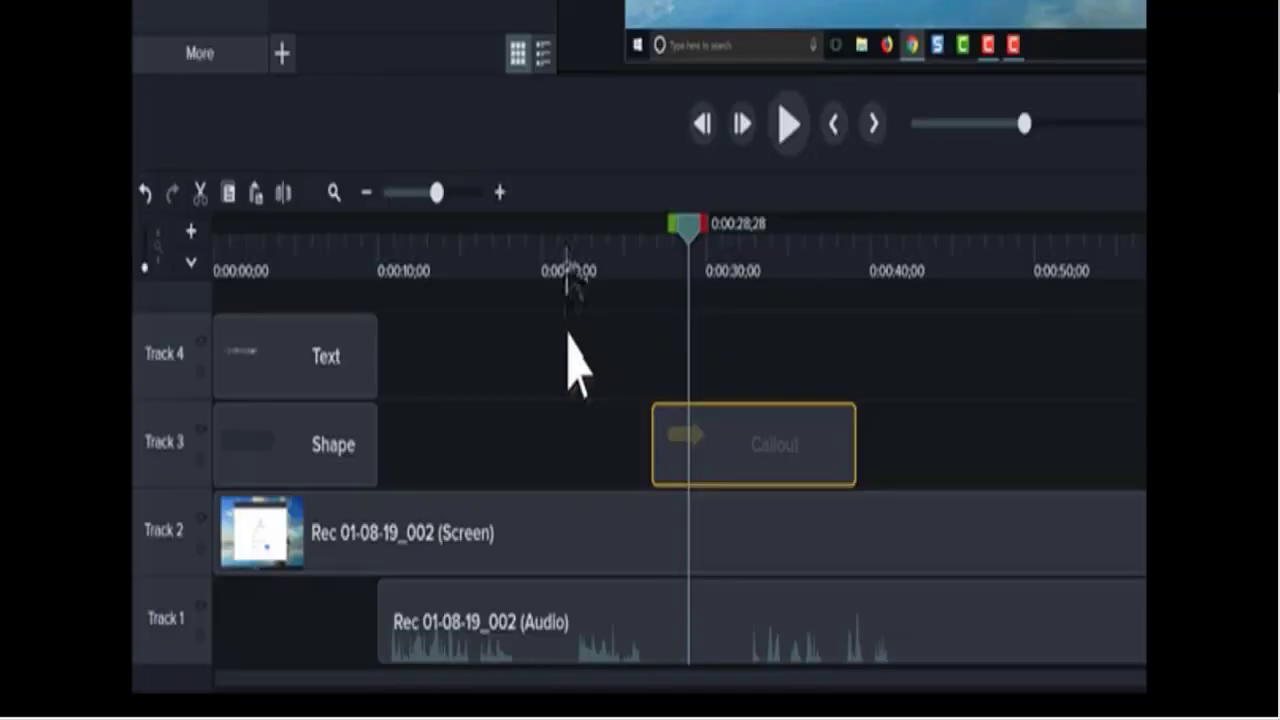
# Select a range of about four seconds starting near 0:00:21 on the timeline and cut it from all tracks
pyautogui.click(566, 266)
pyautogui.moveTo(570, 268); pyautogui.dragTo(652, 262)
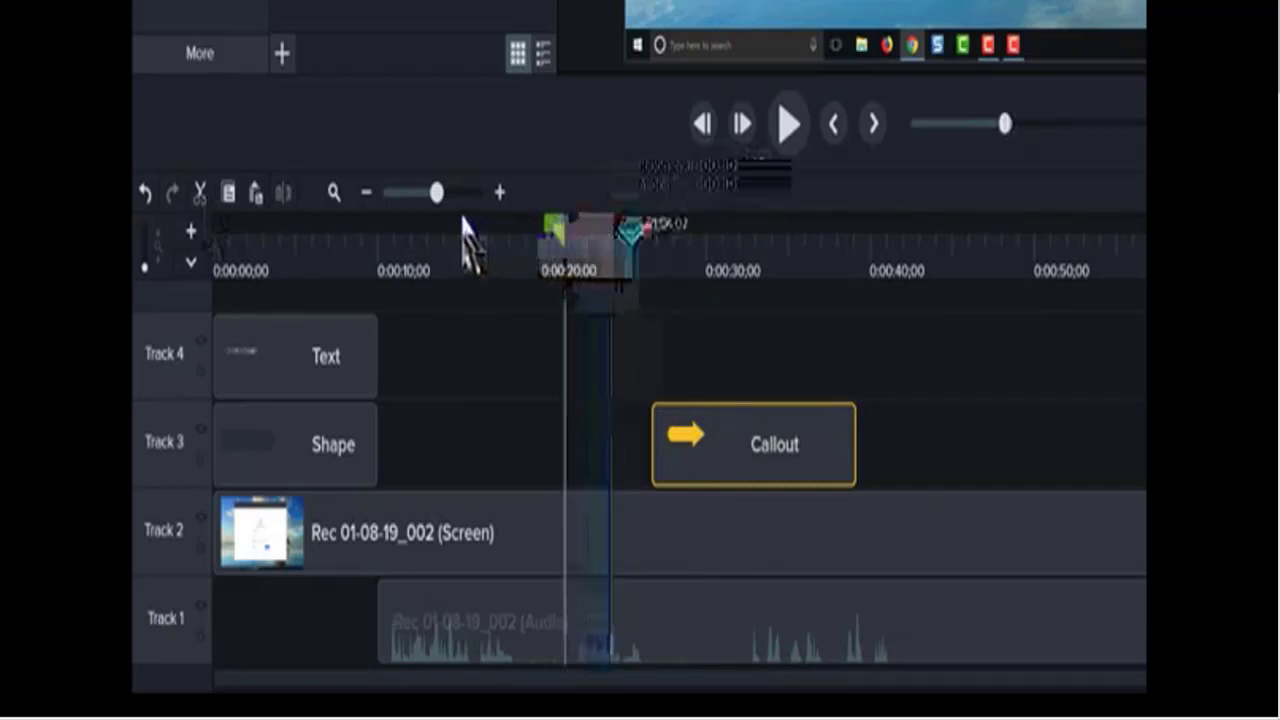
pyautogui.click(200, 193)
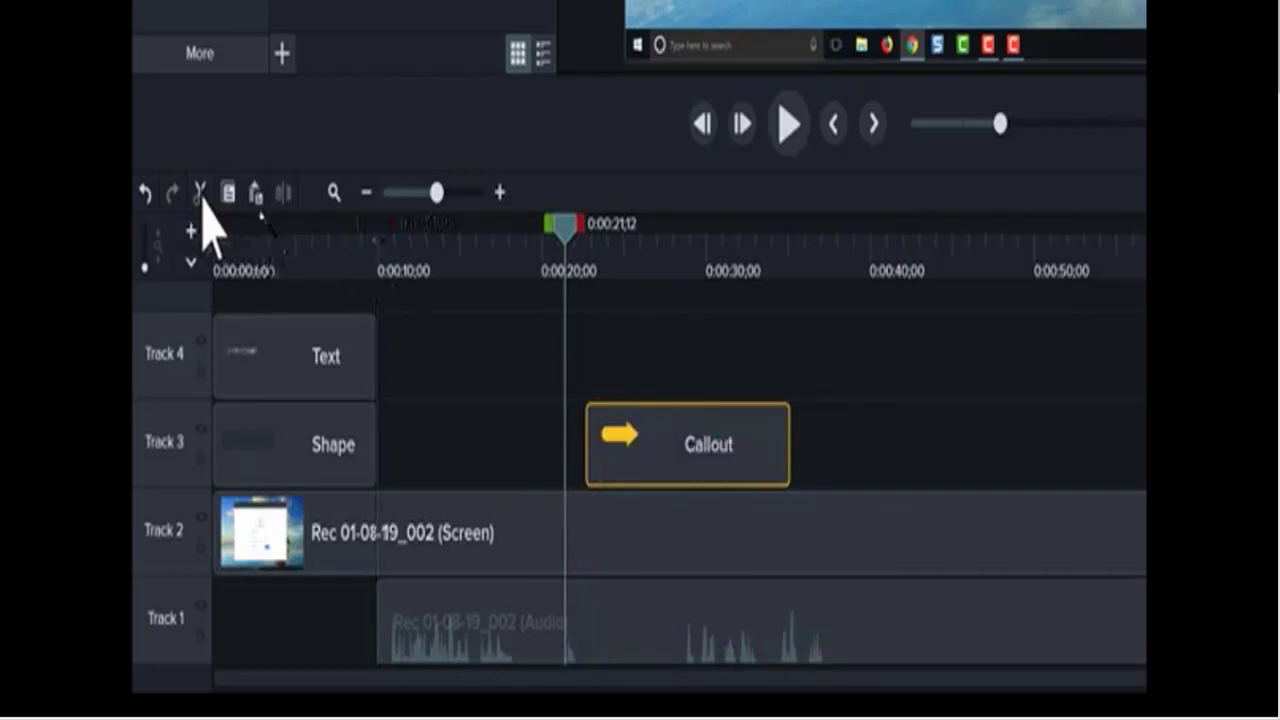
# Select the timeline range from about 0:00:10 to 0:00:21;08 and delete its media while leaving a gap
pyautogui.click(391, 236)
pyautogui.moveTo(391, 236); pyautogui.dragTo(448, 248)
pyautogui.moveTo(447, 233); pyautogui.dragTo(584, 230)
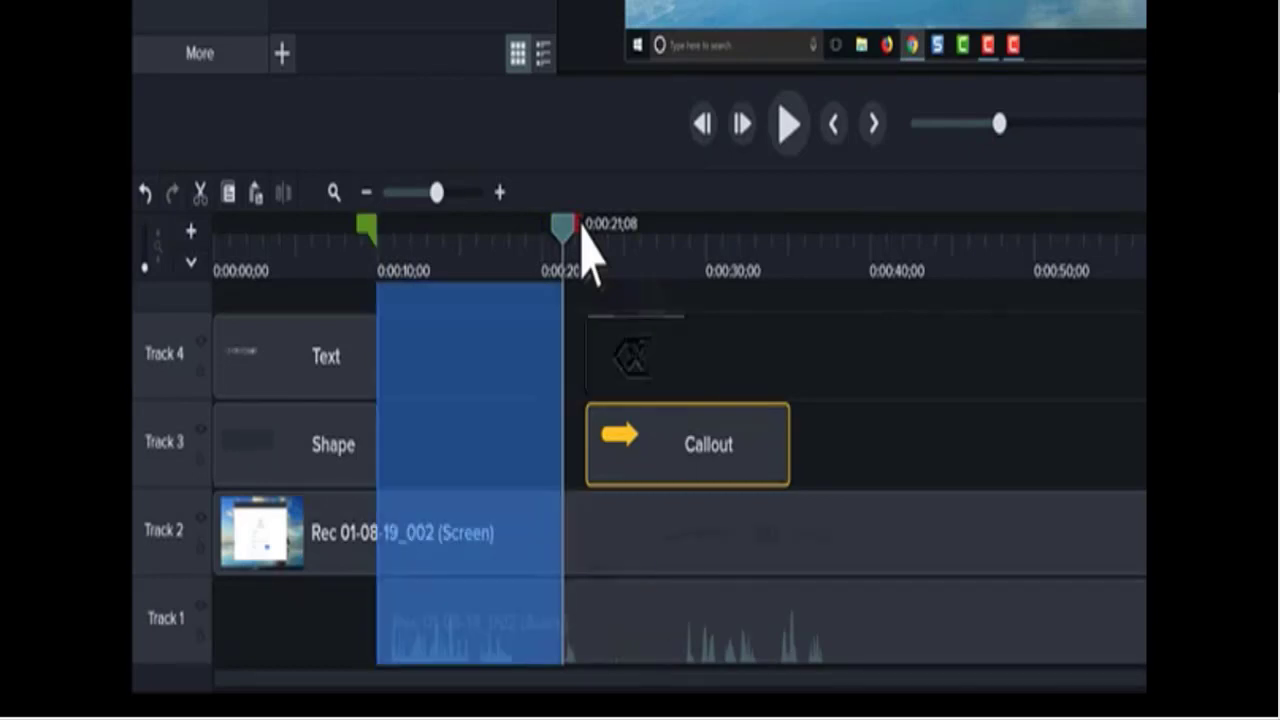
pyautogui.press('Delete')
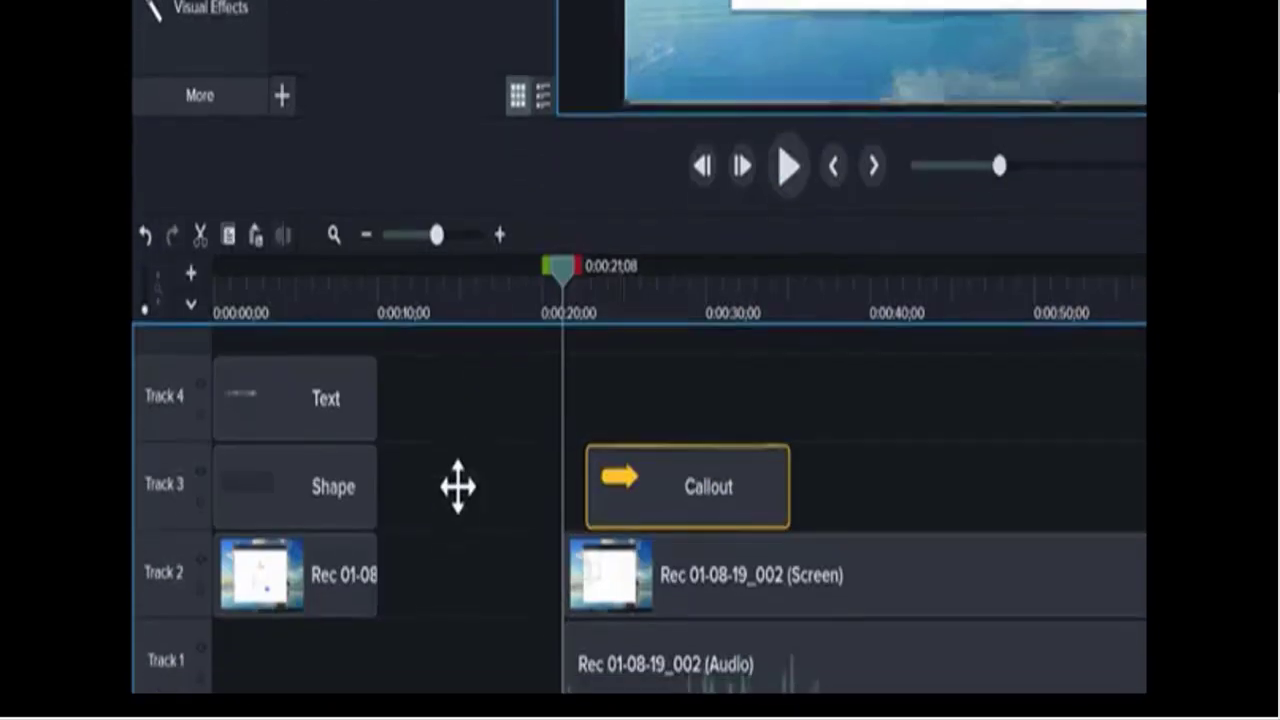
# Place the replacement Rec 02-01-19 recording in the gap on Track 2
pyautogui.moveTo(457, 486); pyautogui.dragTo(443, 534)
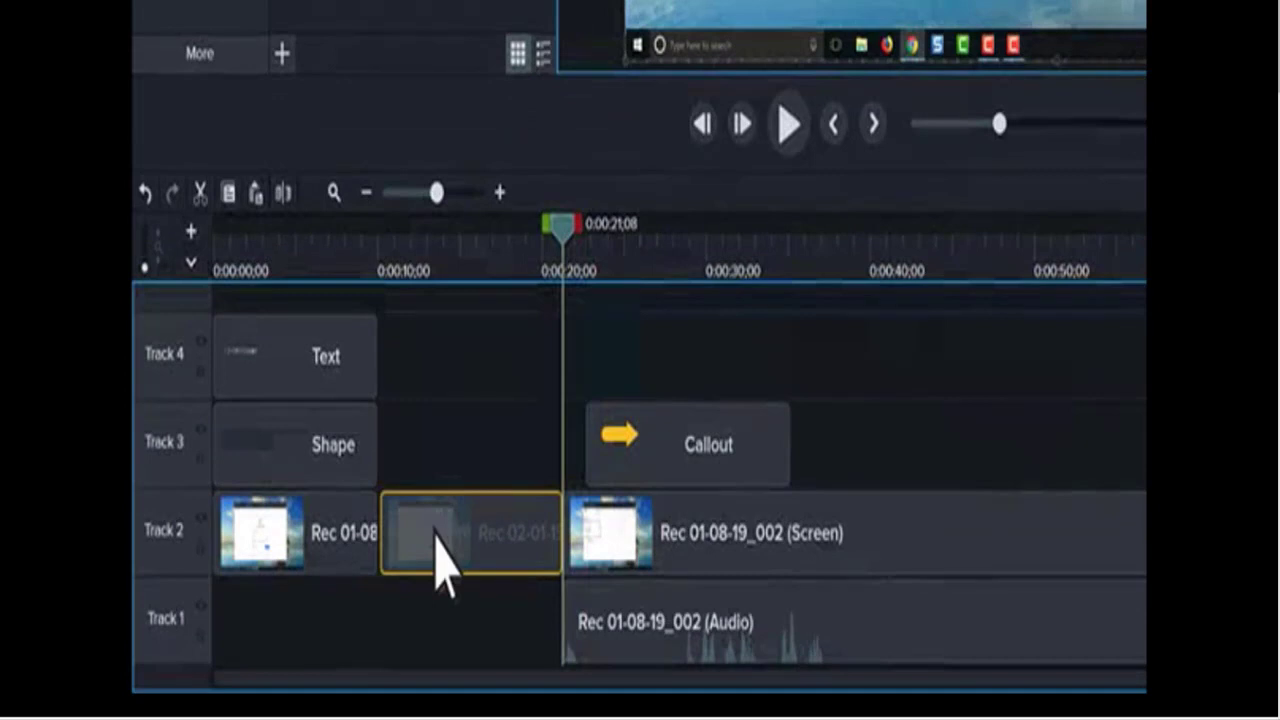
pyautogui.moveTo(435, 530); pyautogui.dragTo(435, 530)
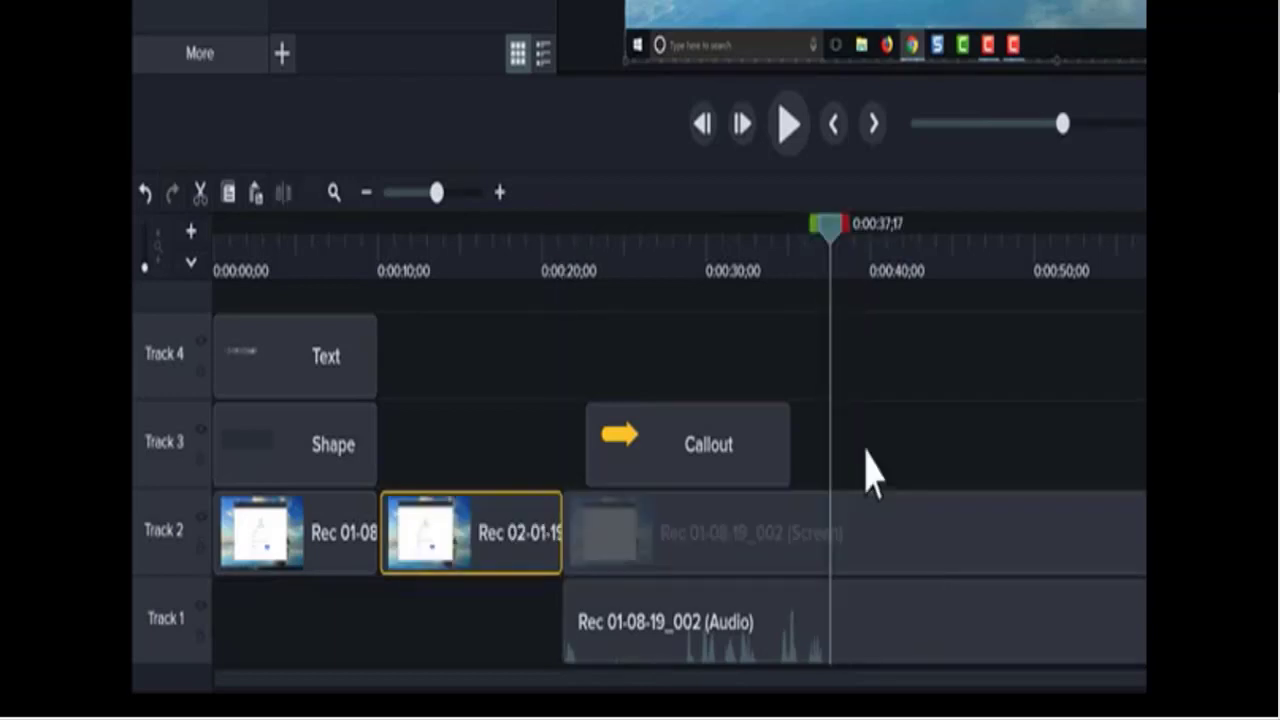
# Split the Rec 01-08-19_002 screen and audio clips at 0:00:37;17
pyautogui.press('s')
pyautogui.click(955, 630)
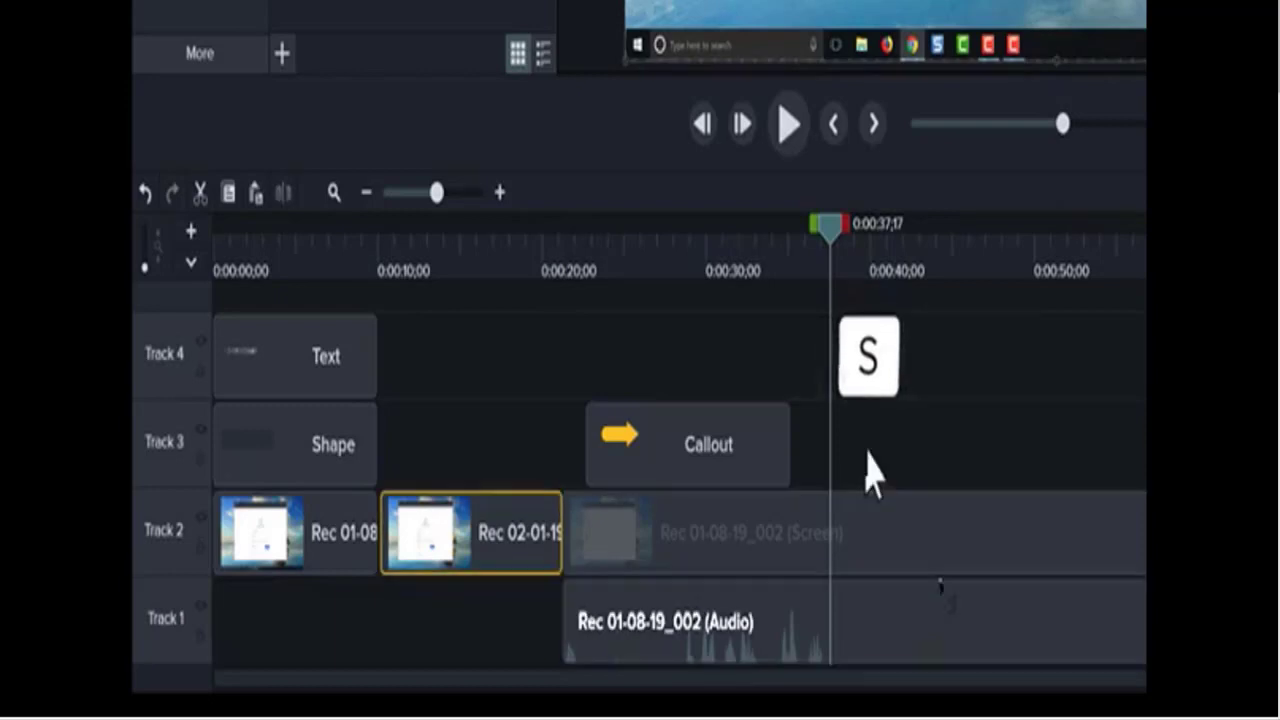
pyautogui.press('super+t')
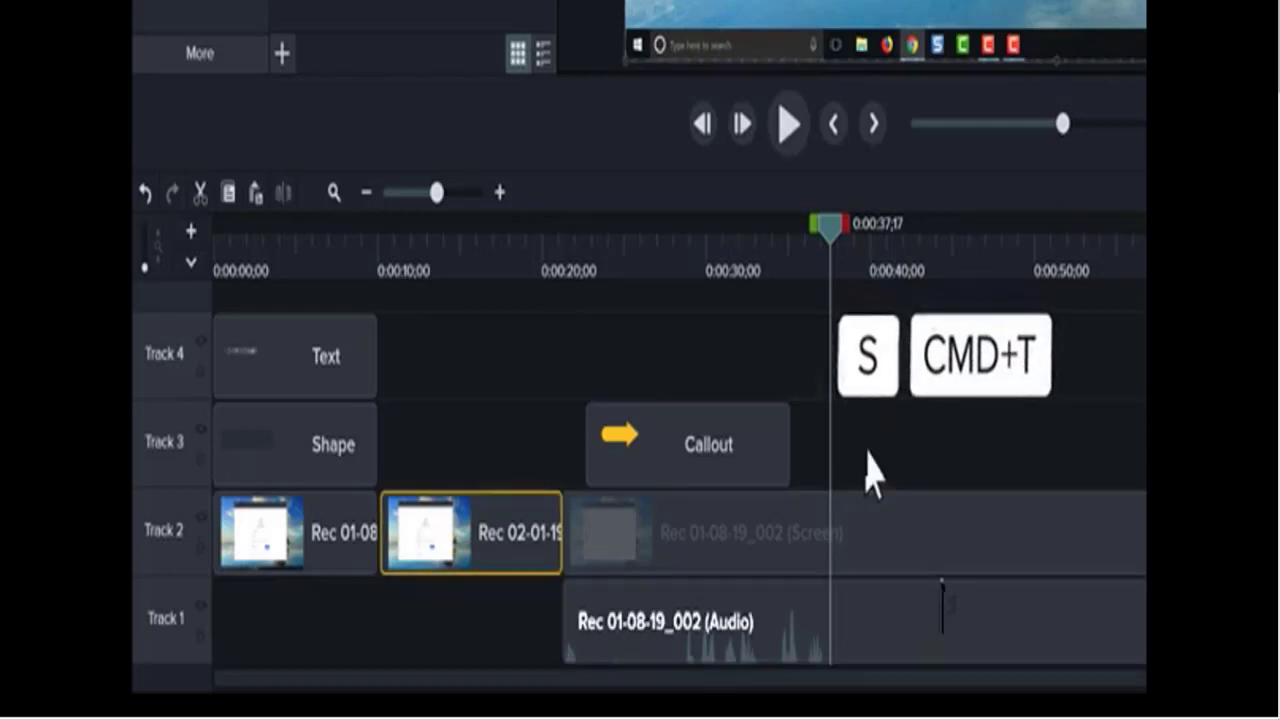
pyautogui.press('s')
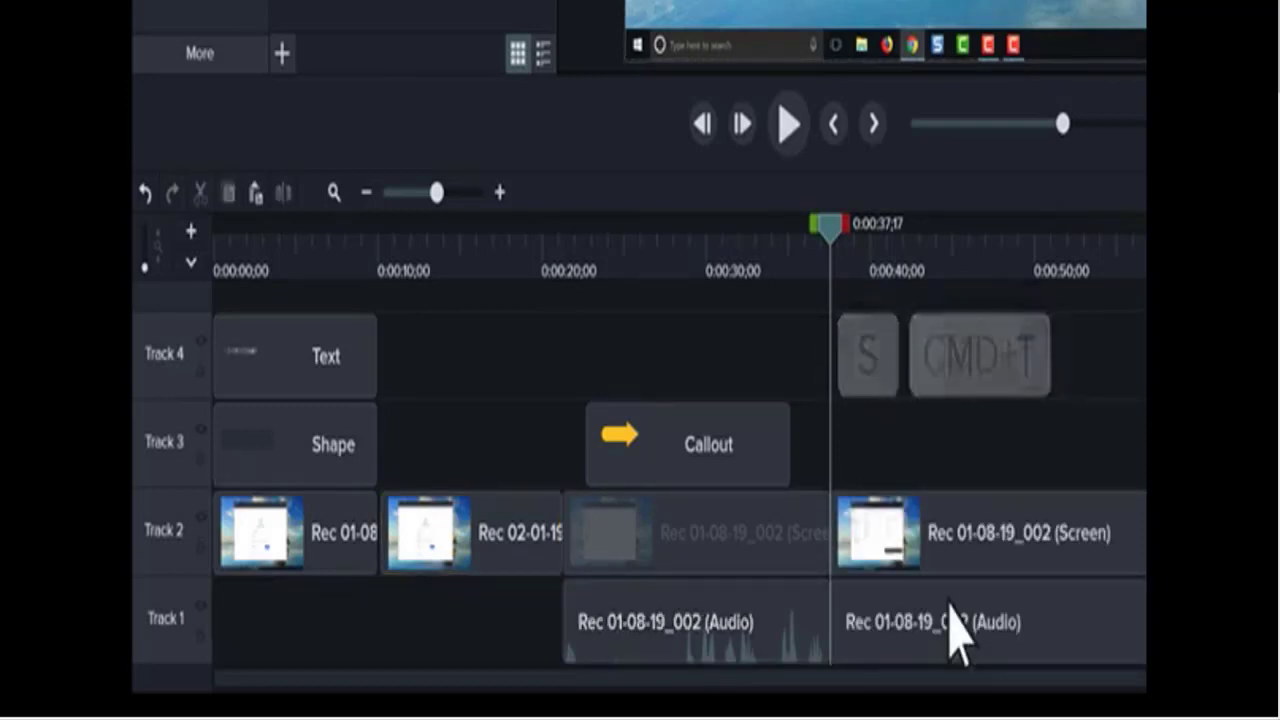
# Select the screen and audio clips after the split and shift them together to open a gap of about six seconds
pyautogui.click(912, 565)
pyautogui.moveTo(910, 537); pyautogui.dragTo(941, 610)
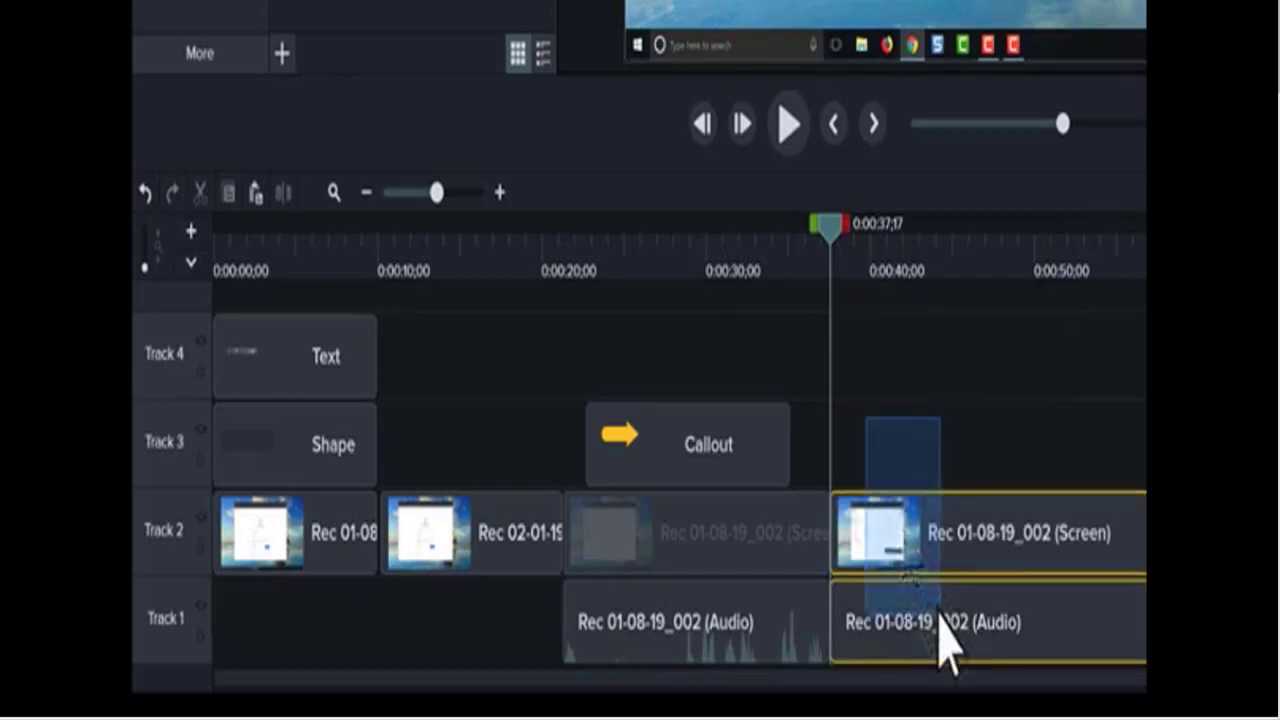
pyautogui.moveTo(945, 640); pyautogui.dragTo(995, 555)
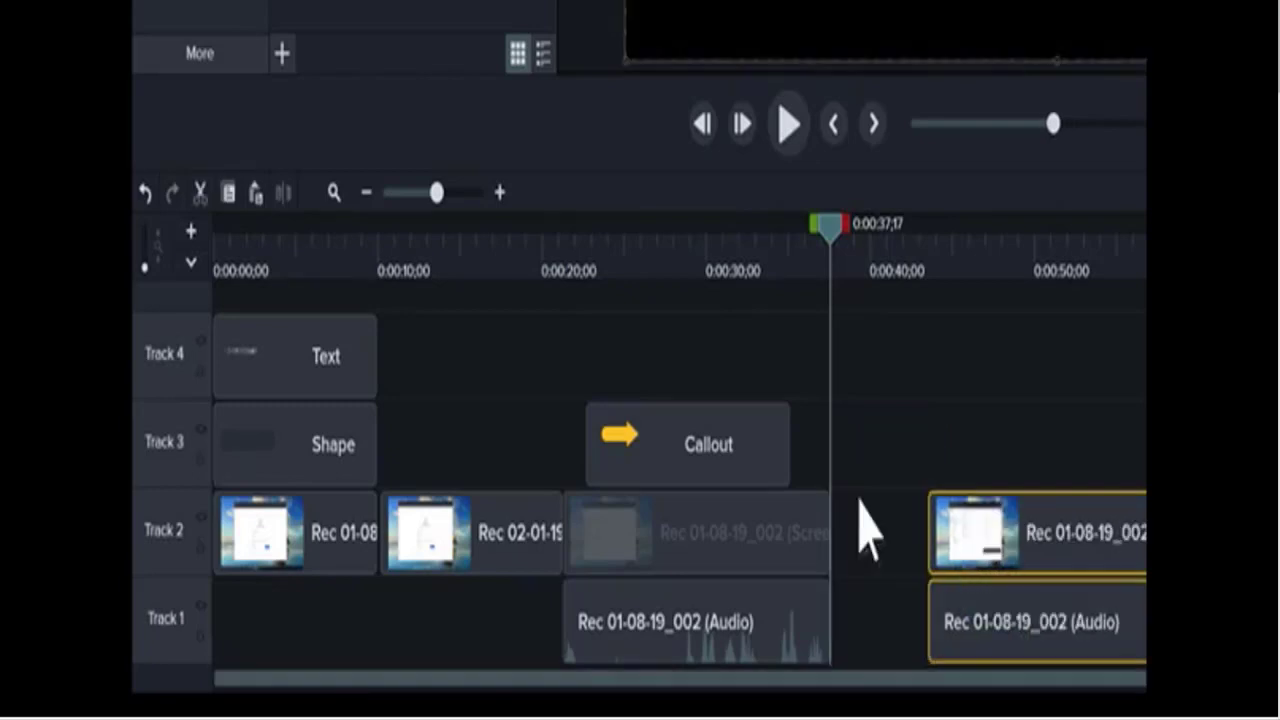
# Select the screen and audio clips before the gap and trim their ends to line up with the callout's end
pyautogui.moveTo(860, 499); pyautogui.dragTo(829, 598)
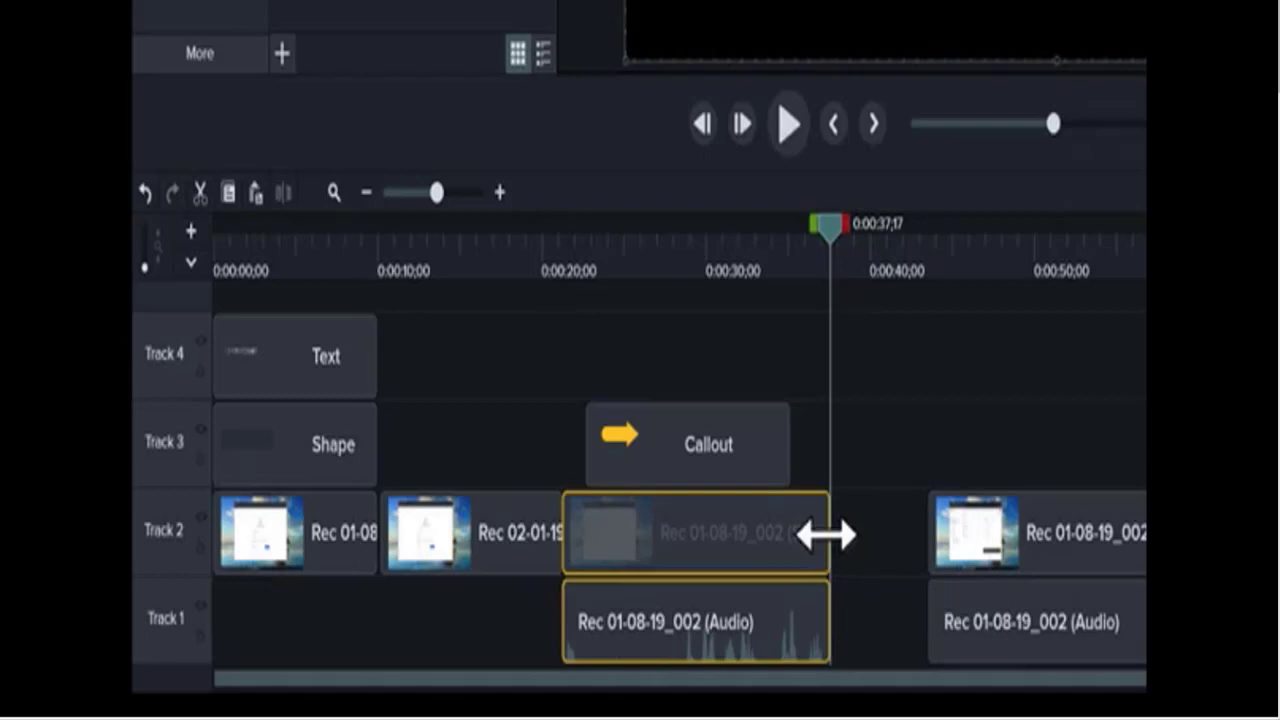
pyautogui.moveTo(828, 536); pyautogui.dragTo(787, 536)
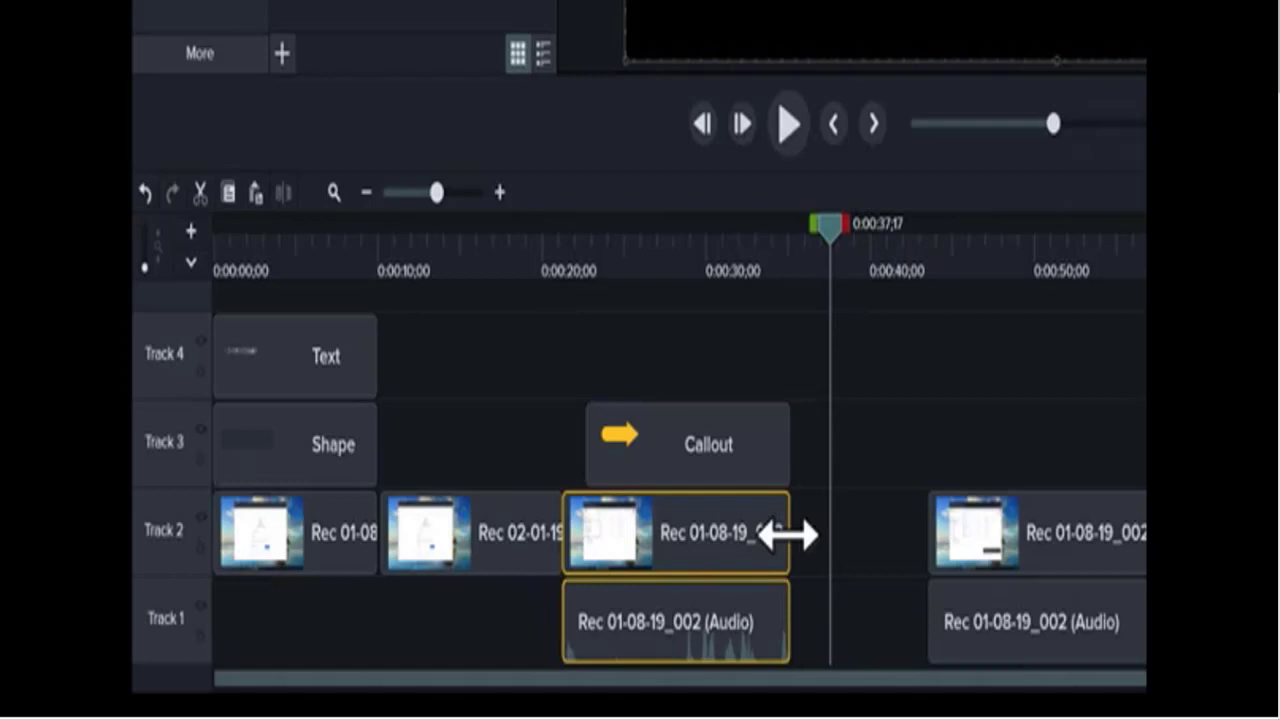
# Copy the yellow arrow callout and place the duplicate on Track 3 at 0:00:48;22, redoing the paste
pyautogui.click(749, 460)
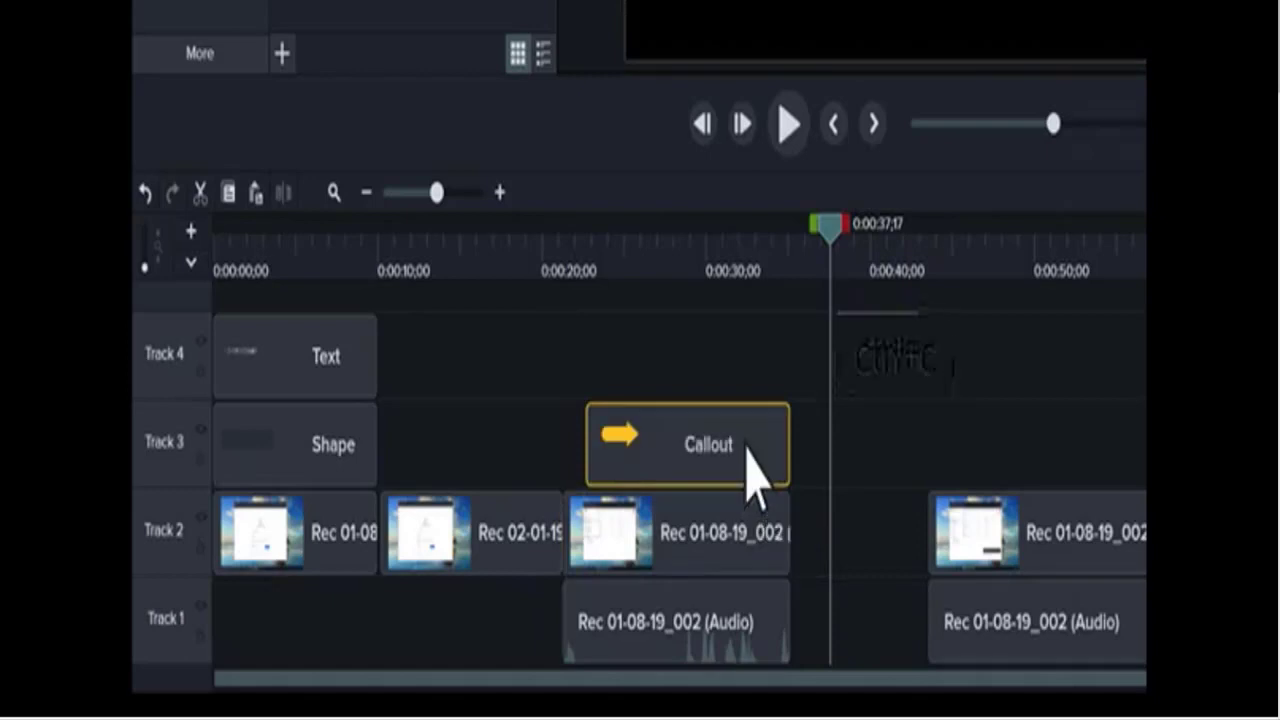
pyautogui.hotkey('ctrl', 'c')
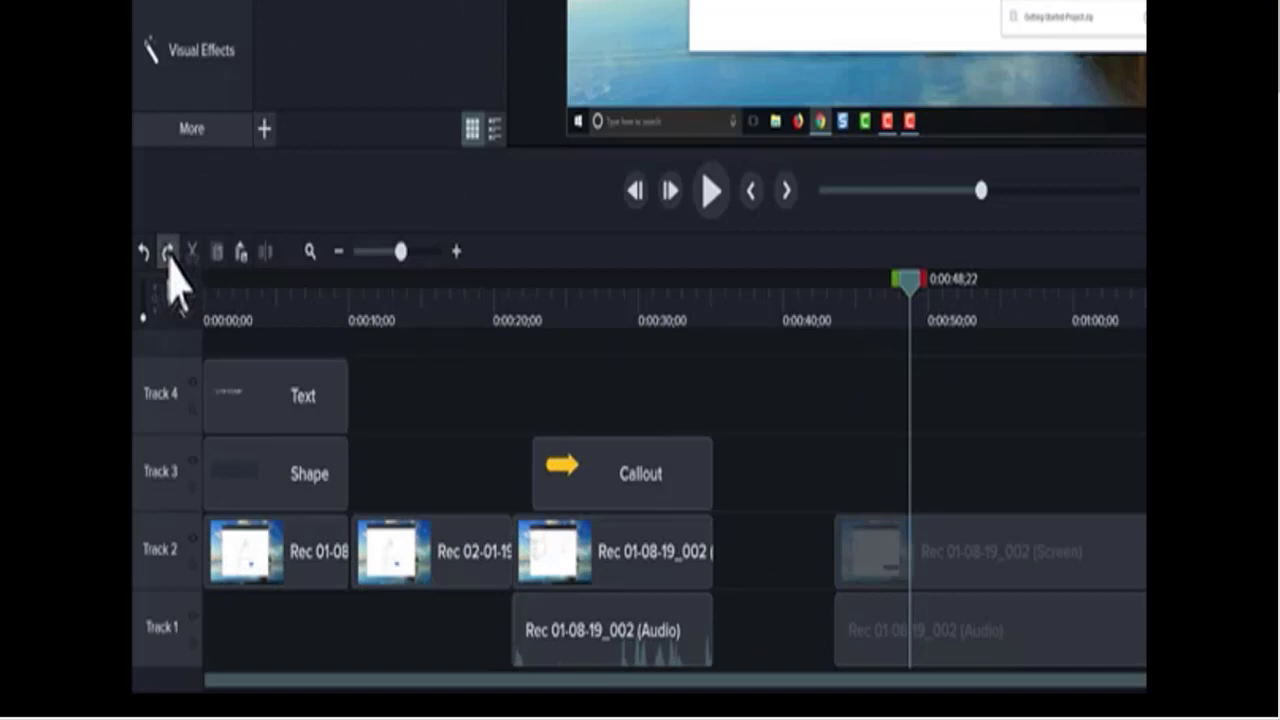
pyautogui.click(167, 254)
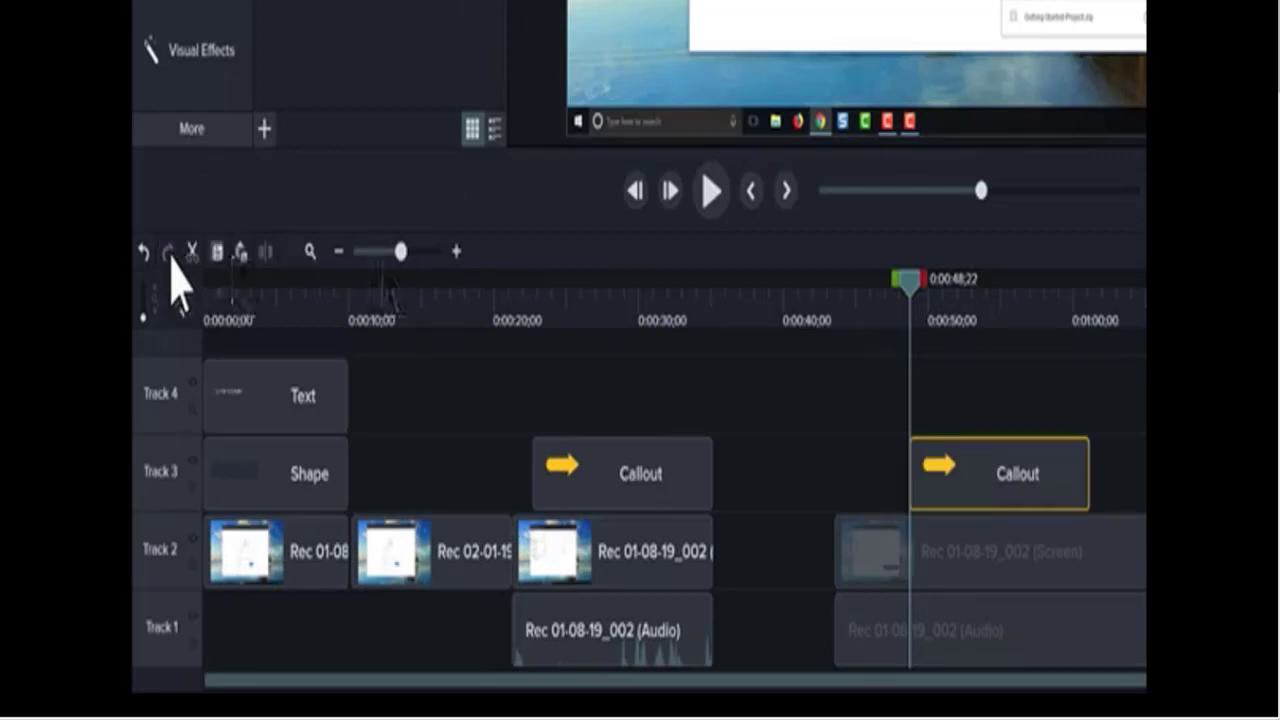
# Zoom in on the timeline around the callout at 0:00:48;22
pyautogui.moveTo(403, 258); pyautogui.dragTo(416, 261)
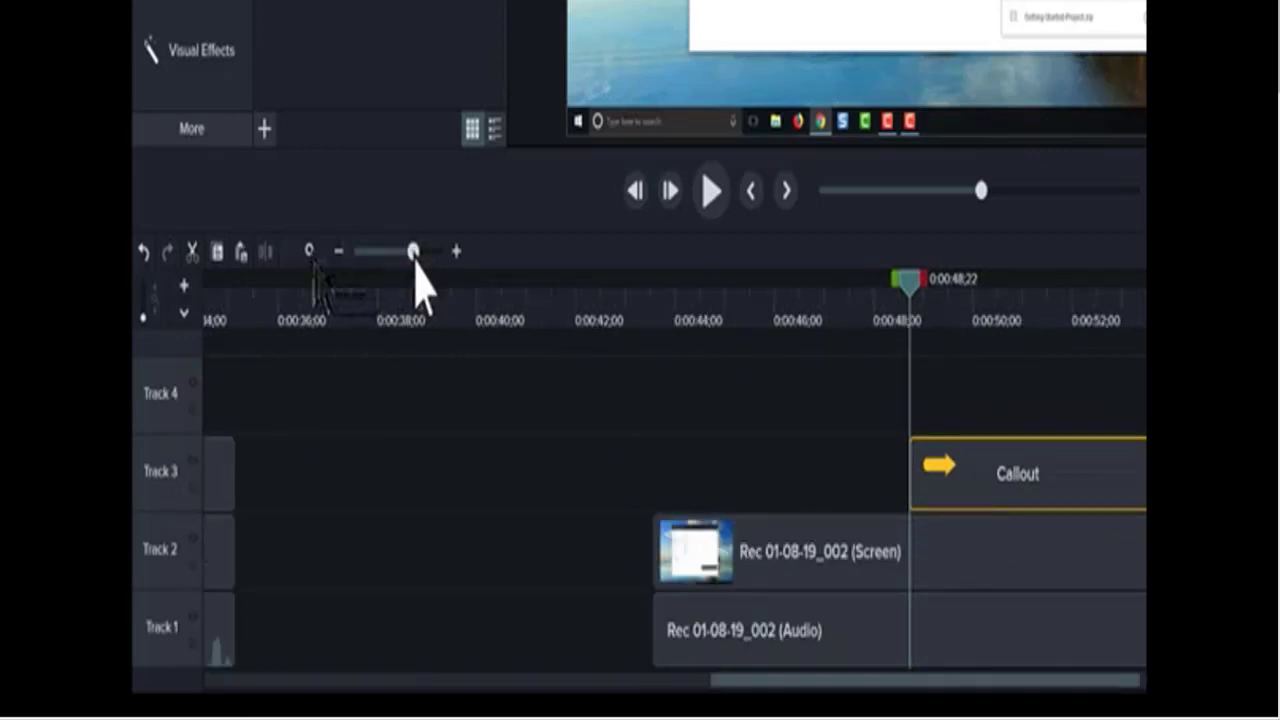
# Fit the whole project within the visible timeline
pyautogui.click(310, 255)
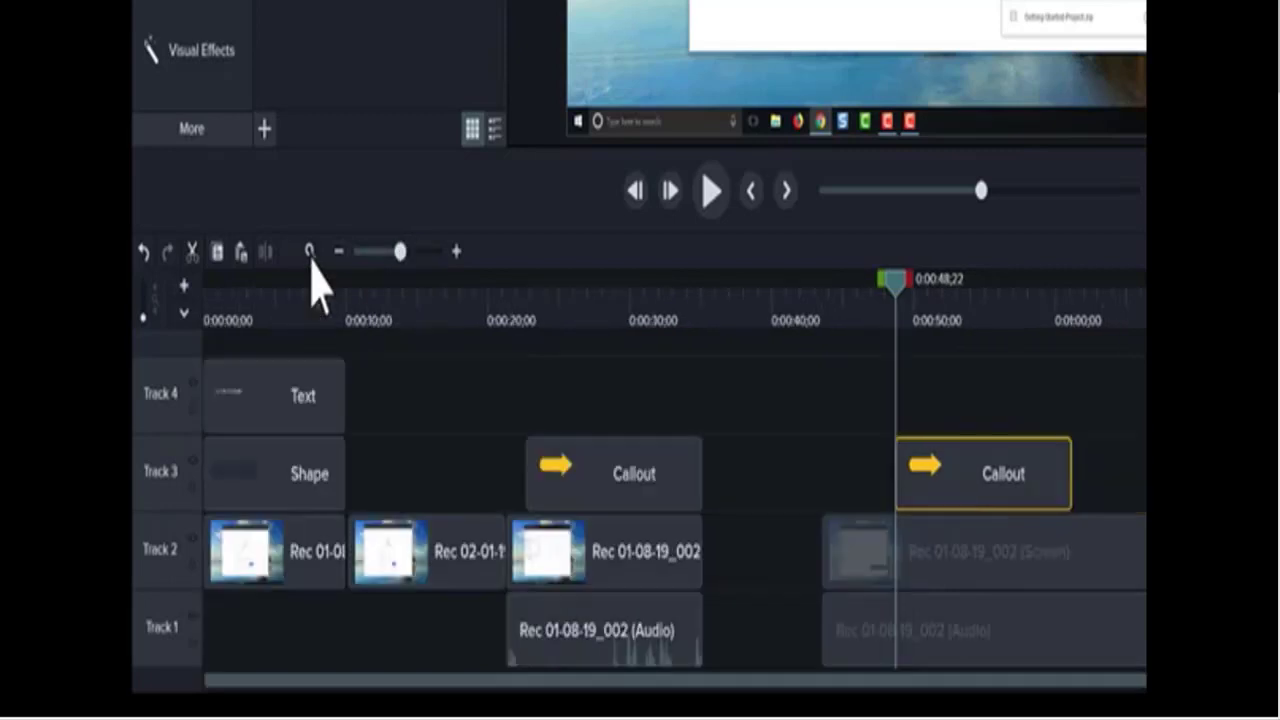
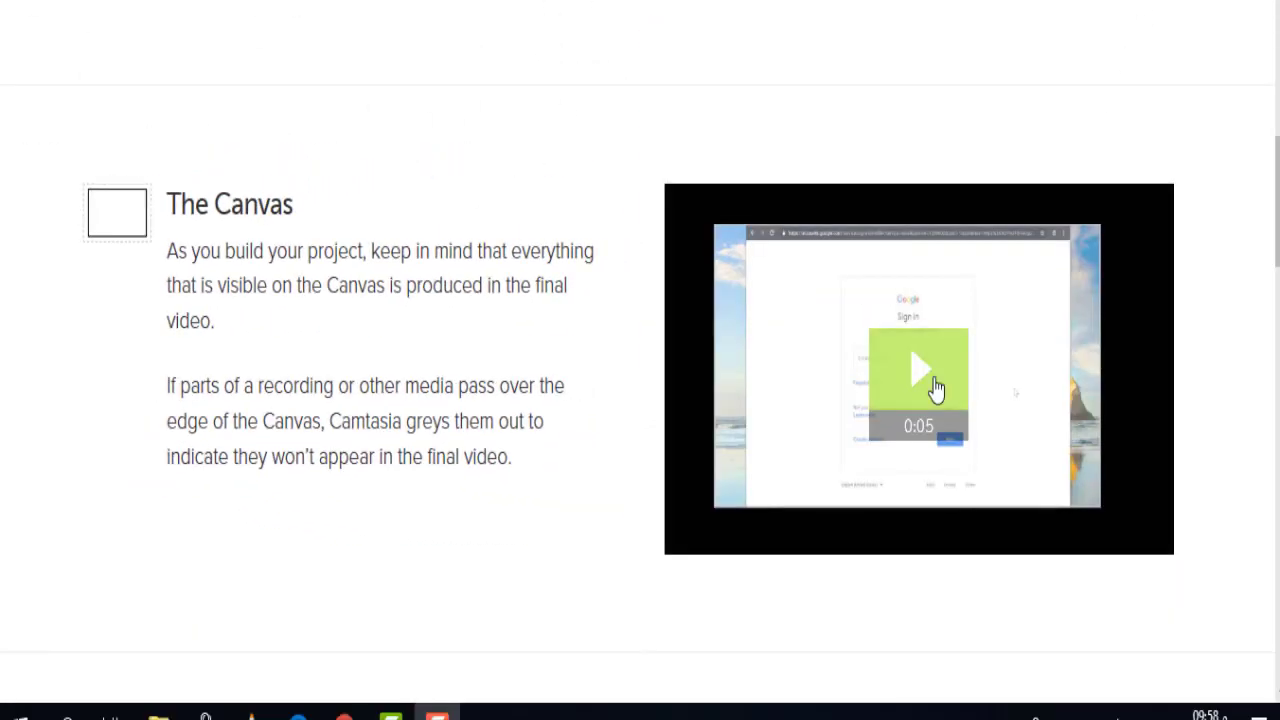
# Play the short demonstration clips in The Canvas and Add Media sections of the tutorial page
pyautogui.click(935, 388)
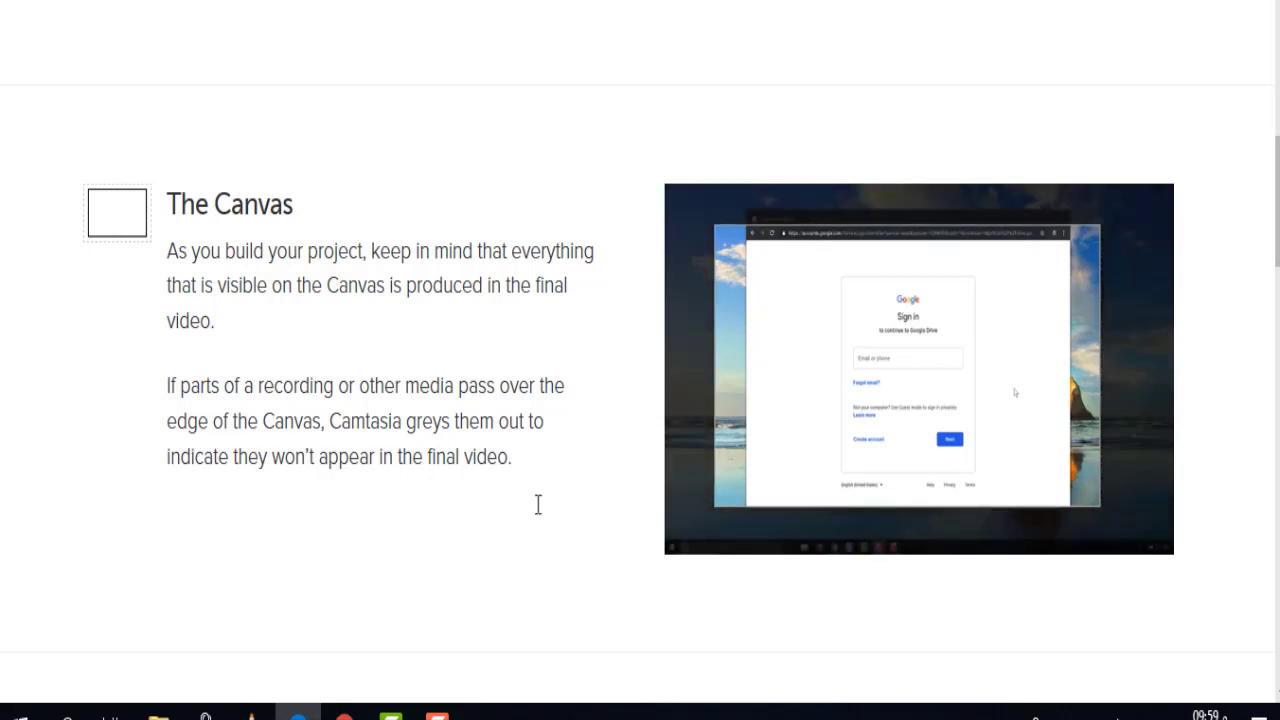
pyautogui.moveTo(700, 548)
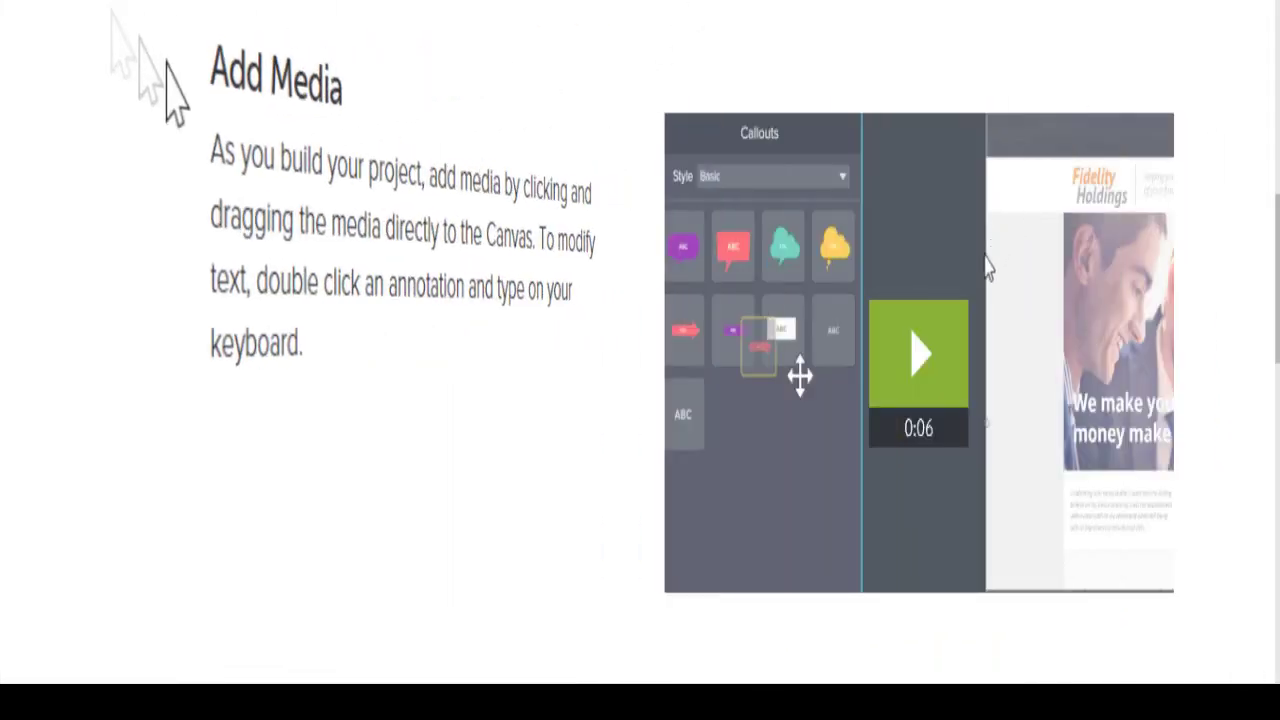
pyautogui.click(940, 355)
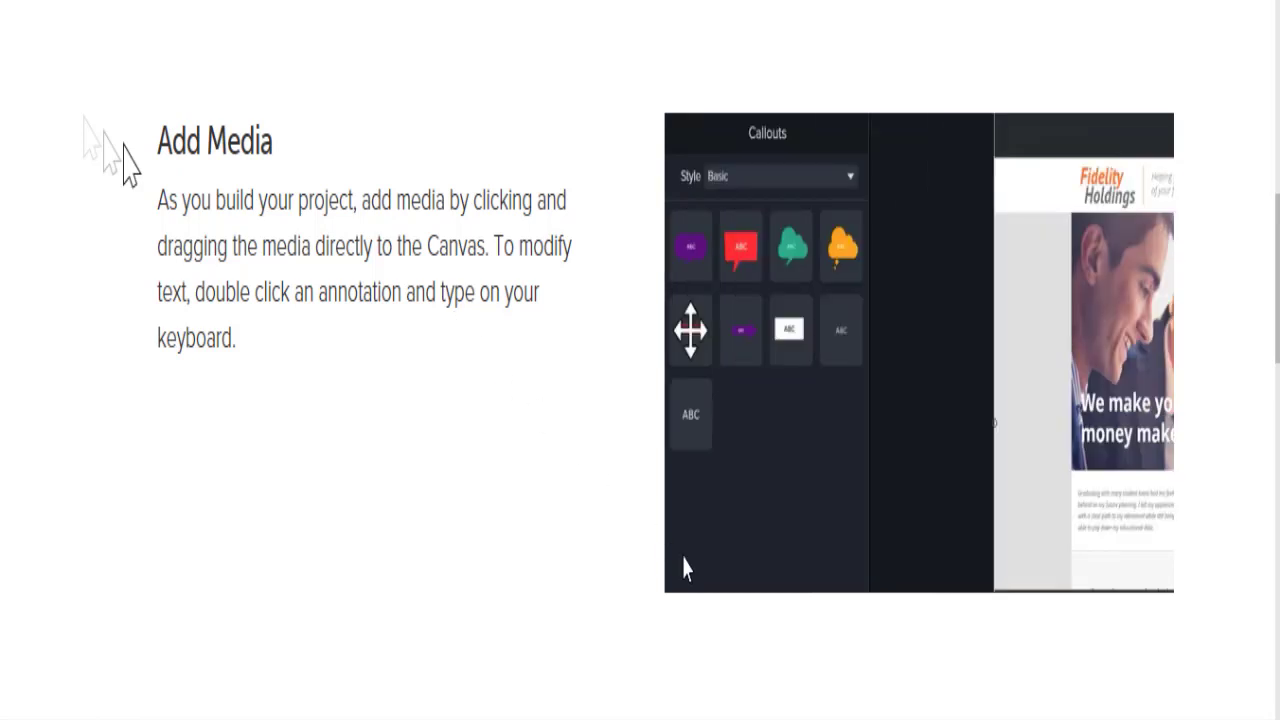
pyautogui.moveTo(685, 568)
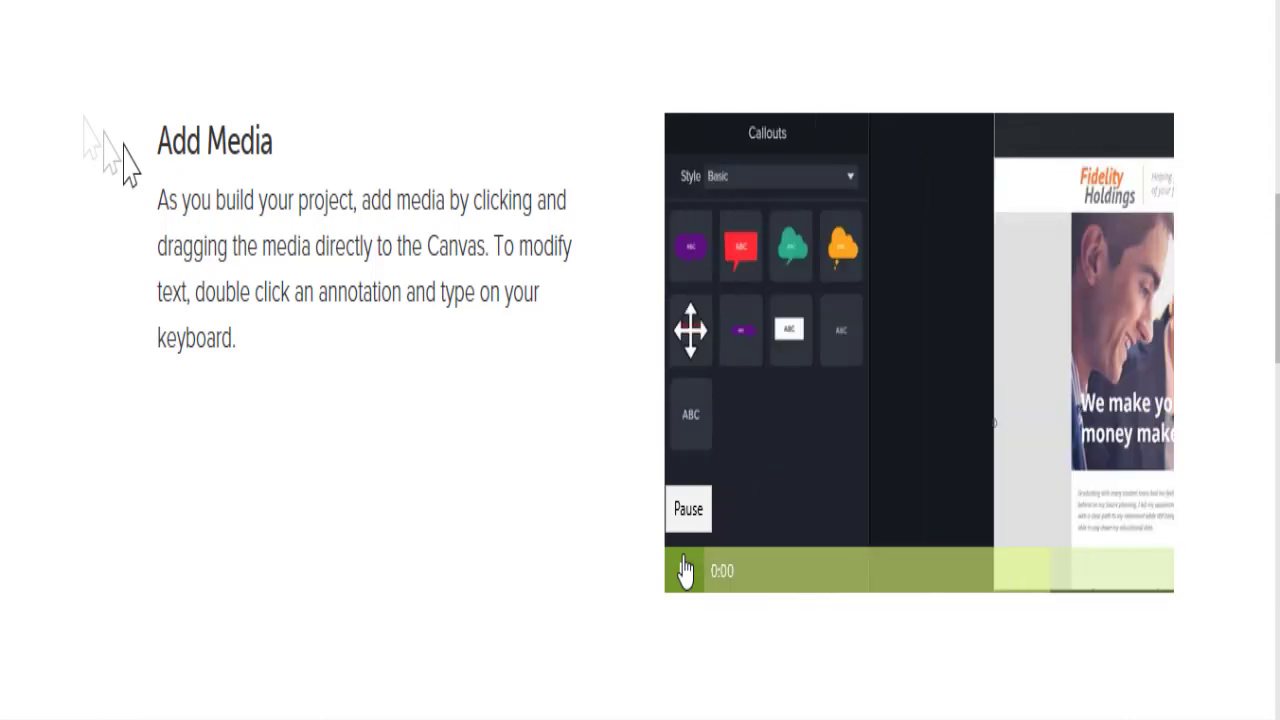
pyautogui.scroll(-5, 127, 168)
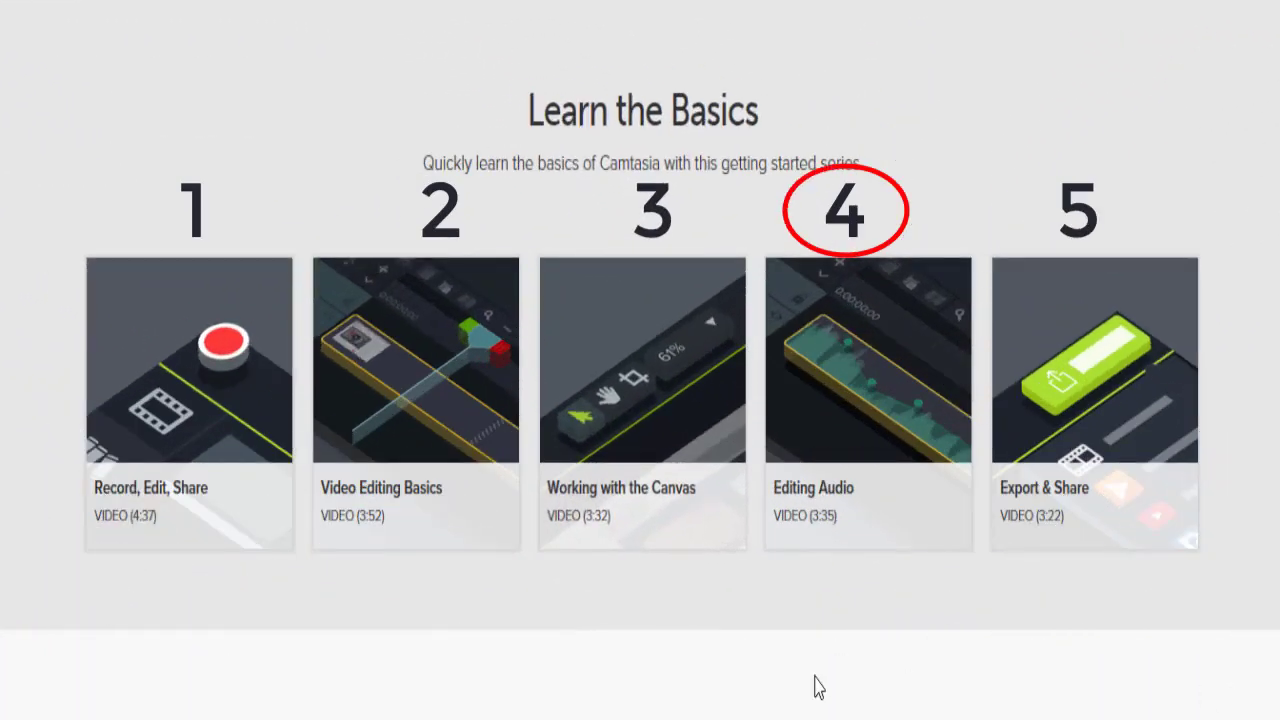
# Read the descriptions of the getting started videos in the Learn the Basics section
pyautogui.moveTo(206, 423)
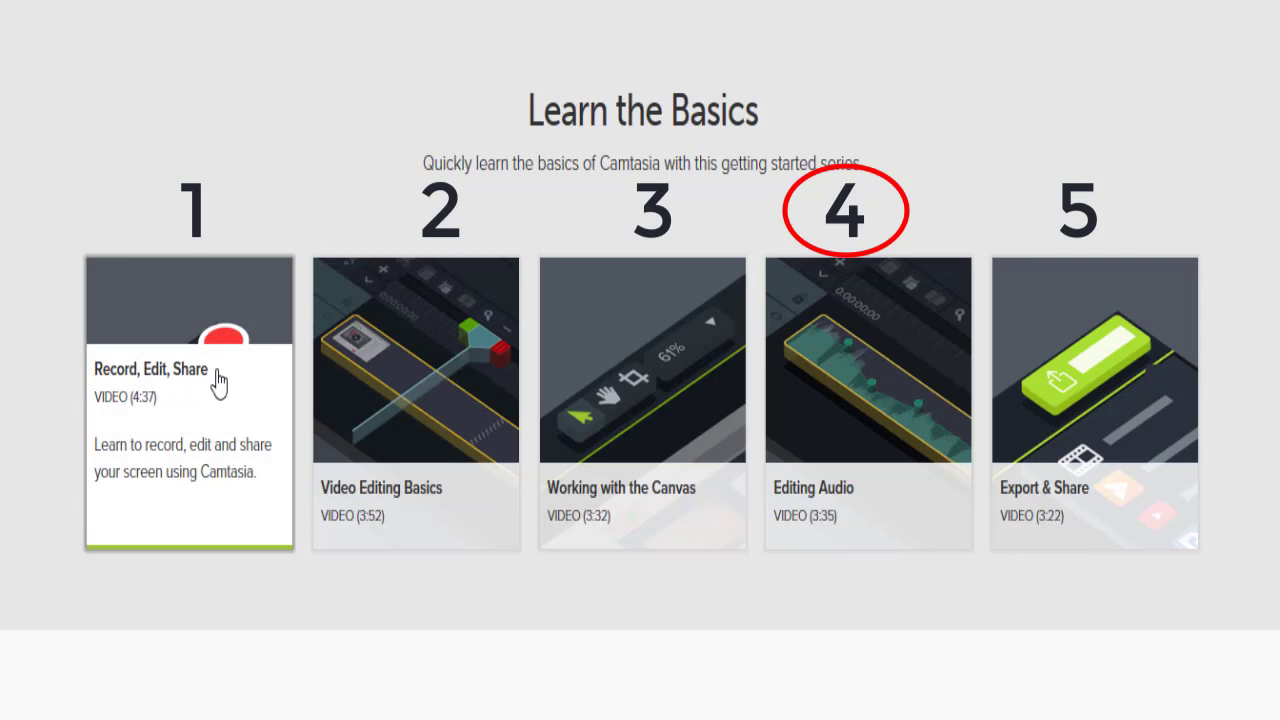
pyautogui.moveTo(424, 436)
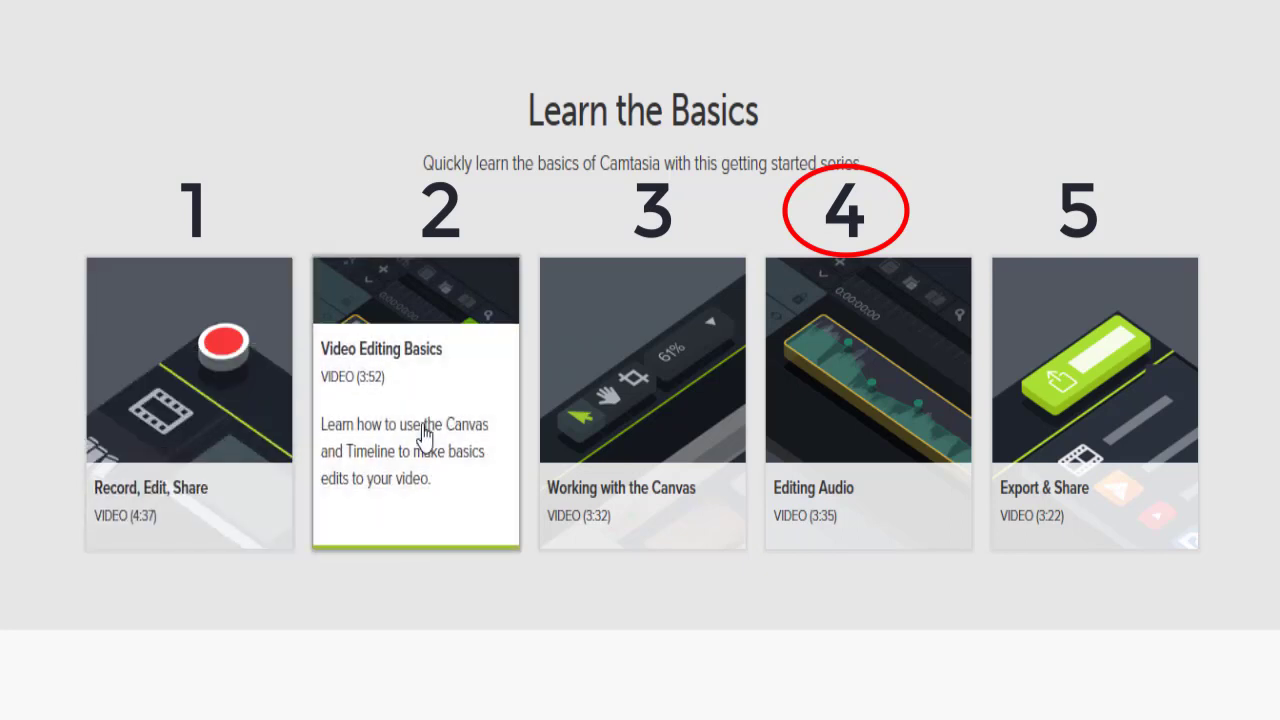
pyautogui.moveTo(592, 456)
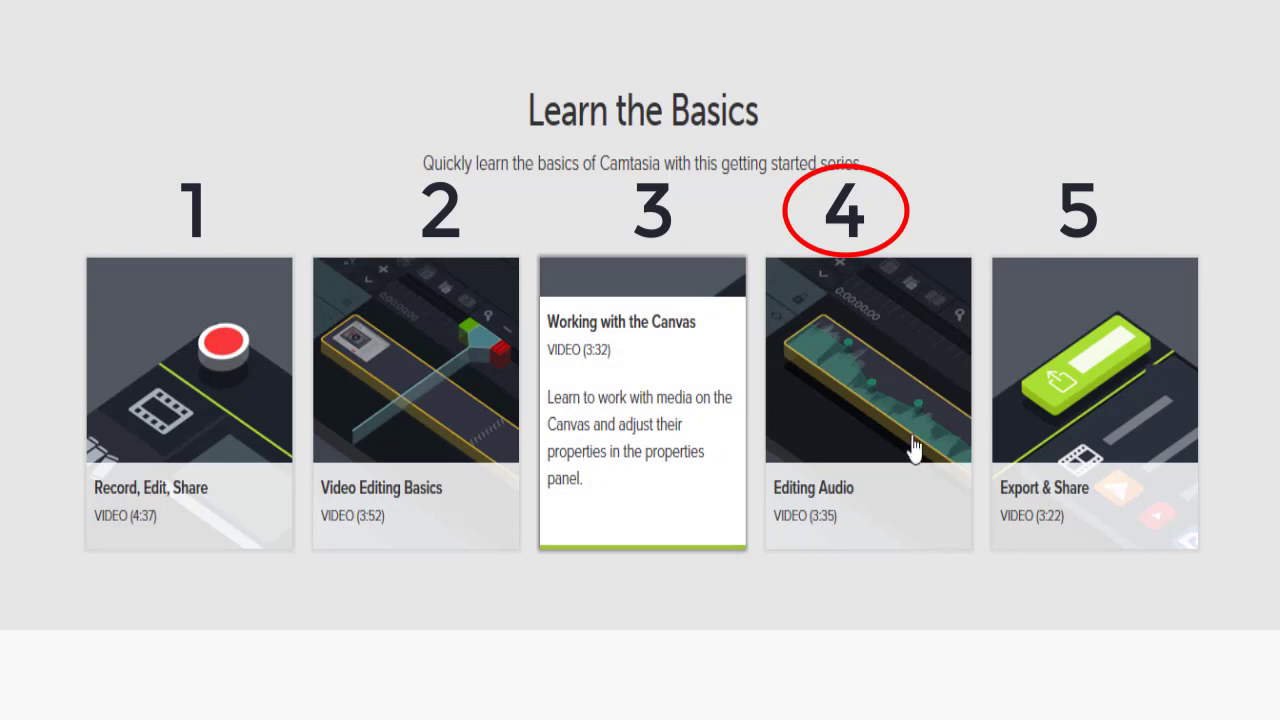
pyautogui.moveTo(910, 448)
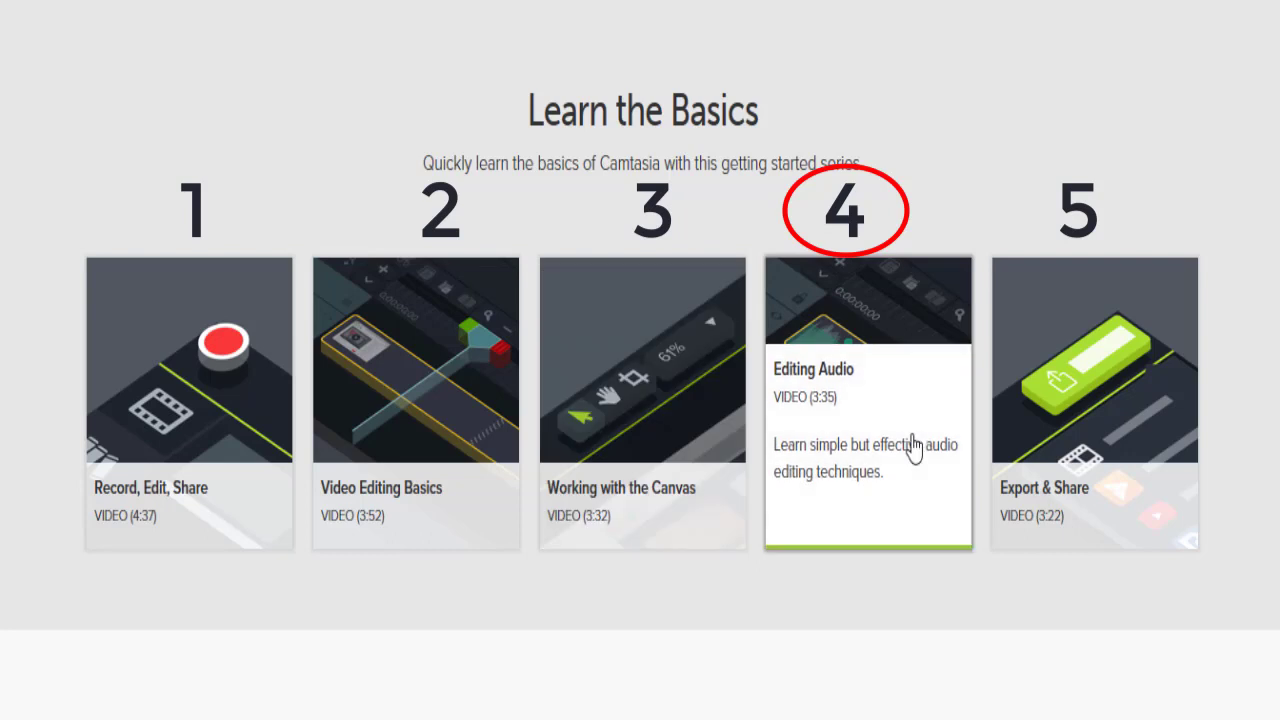
pyautogui.moveTo(1050, 430)
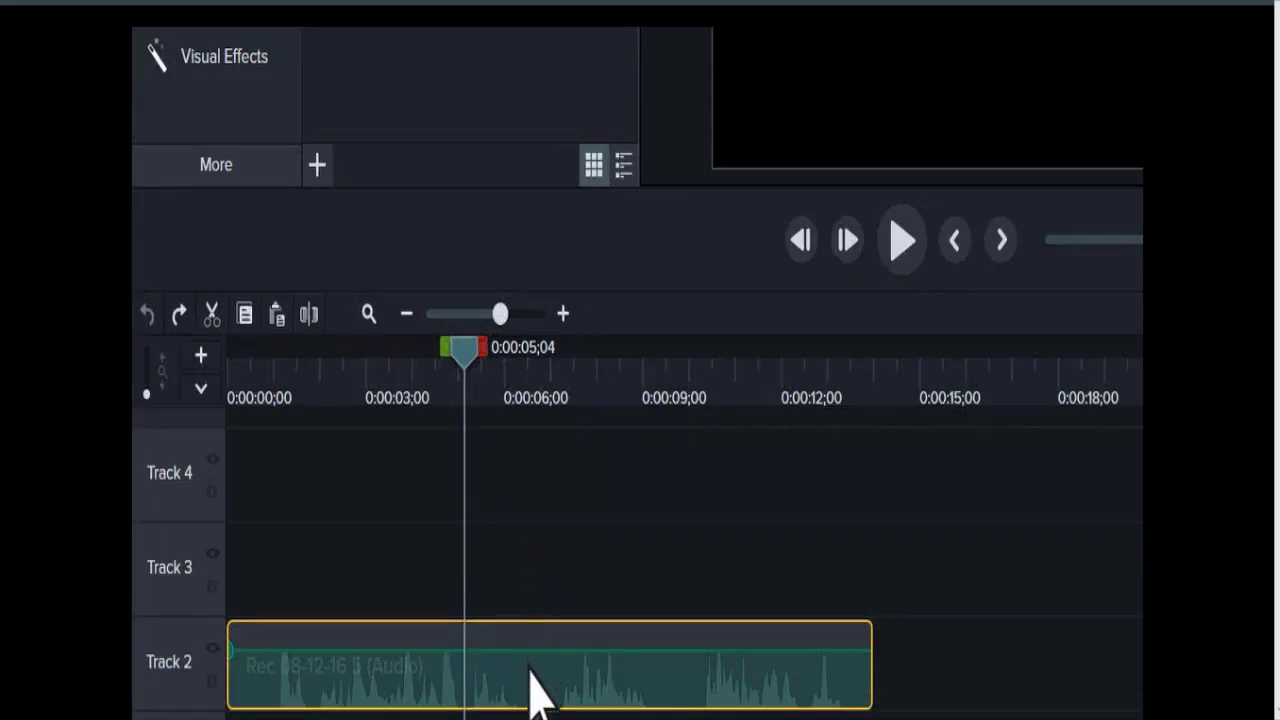
# Move the audio clip from Track 2 to Track 3 and cut out the section between 0:00:05;04 and 0:00:06;13
pyautogui.moveTo(531, 663); pyautogui.dragTo(531, 569)
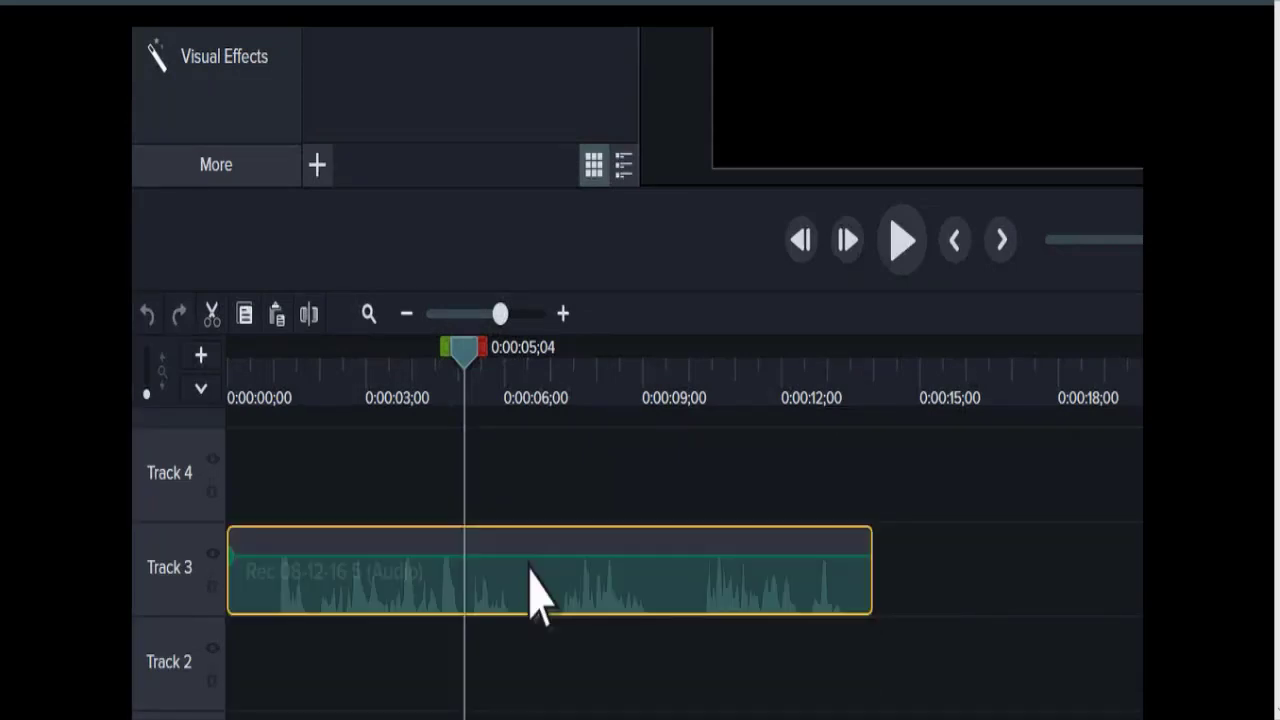
pyautogui.hotkey('ctrl', 'z')
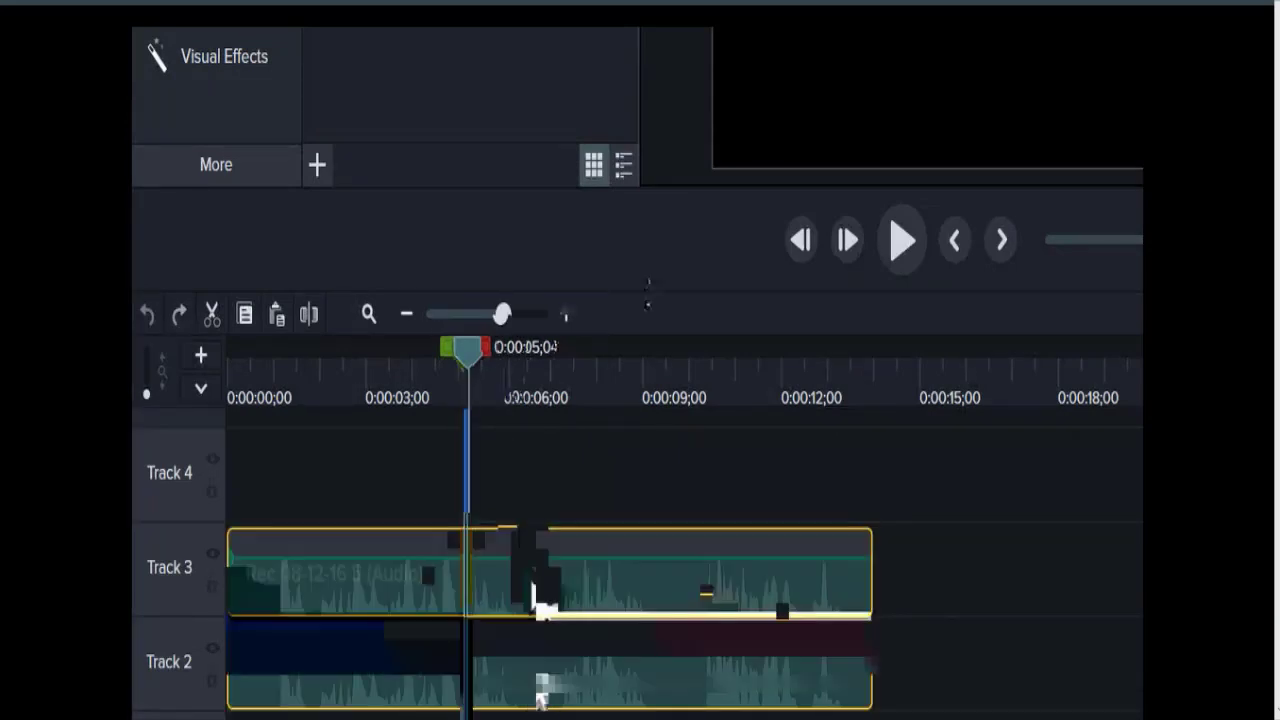
pyautogui.hotkey('ctrl', 'y')
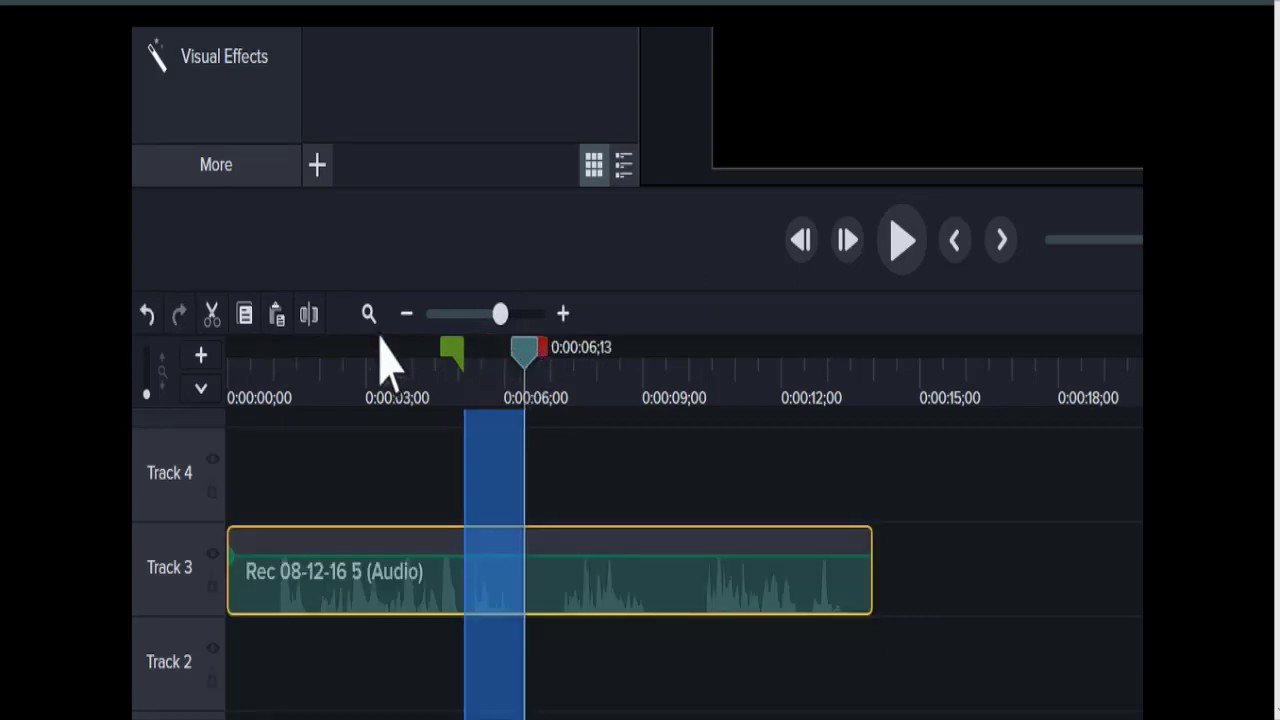
pyautogui.click(211, 314)
# Split the Track 3 audio at 0:00:05;04, leaving a gap before the second part, and trim that part's start
pyautogui.click(494, 565)
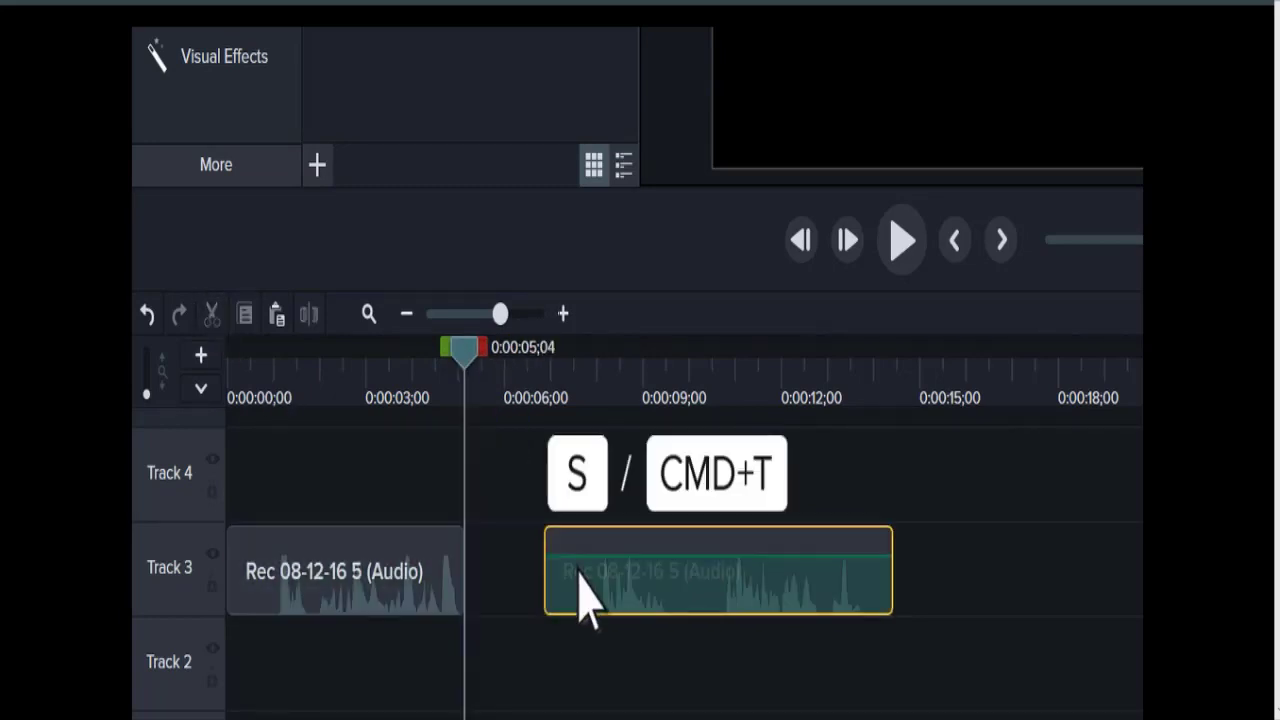
pyautogui.click(578, 572)
pyautogui.click(578, 572)
pyautogui.moveTo(546, 572); pyautogui.dragTo(663, 577)
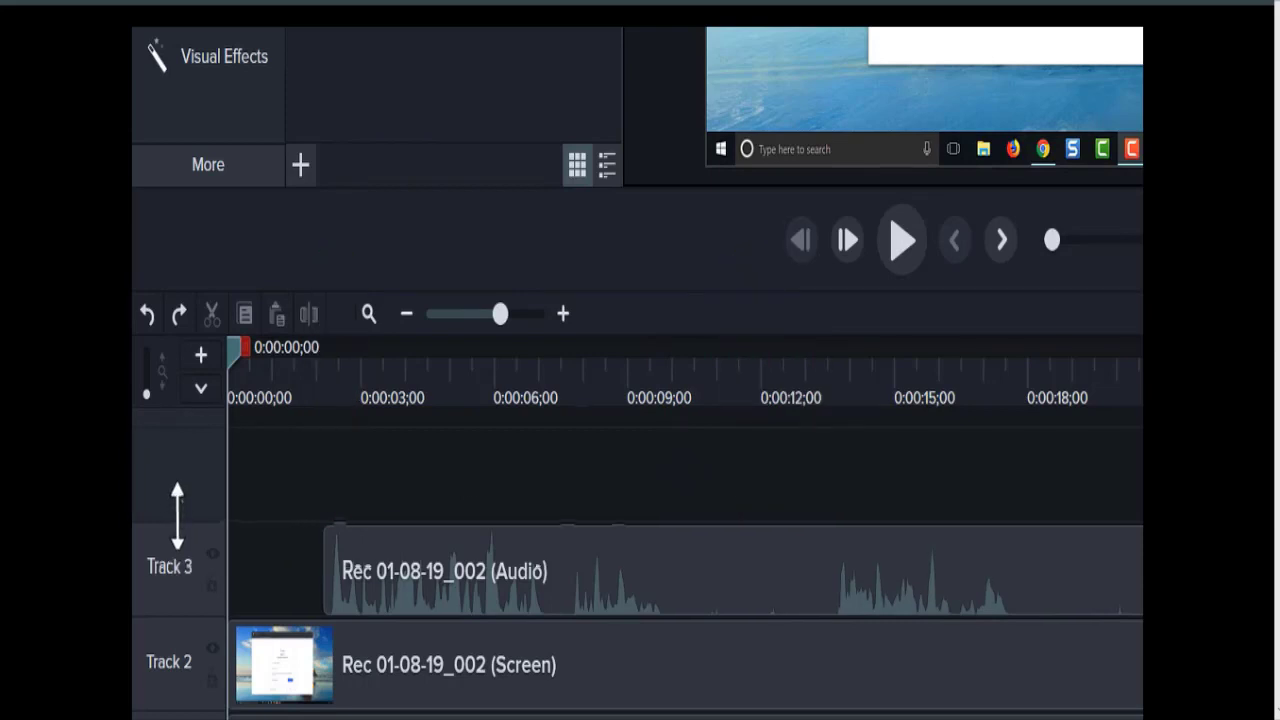
# Lower the volume of the Rec 01-08-19_002 audio clip on Track 3 slightly with its audio line
pyautogui.moveTo(177, 514)
pyautogui.mouseDown()
pyautogui.moveTo(177, 500)
pyautogui.moveTo(177, 512)
pyautogui.mouseUp()
pyautogui.moveTo(177, 512)
pyautogui.mouseDown()
pyautogui.moveTo(177, 523)
pyautogui.moveTo(177, 512)
pyautogui.mouseUp()
pyautogui.click(418, 592)
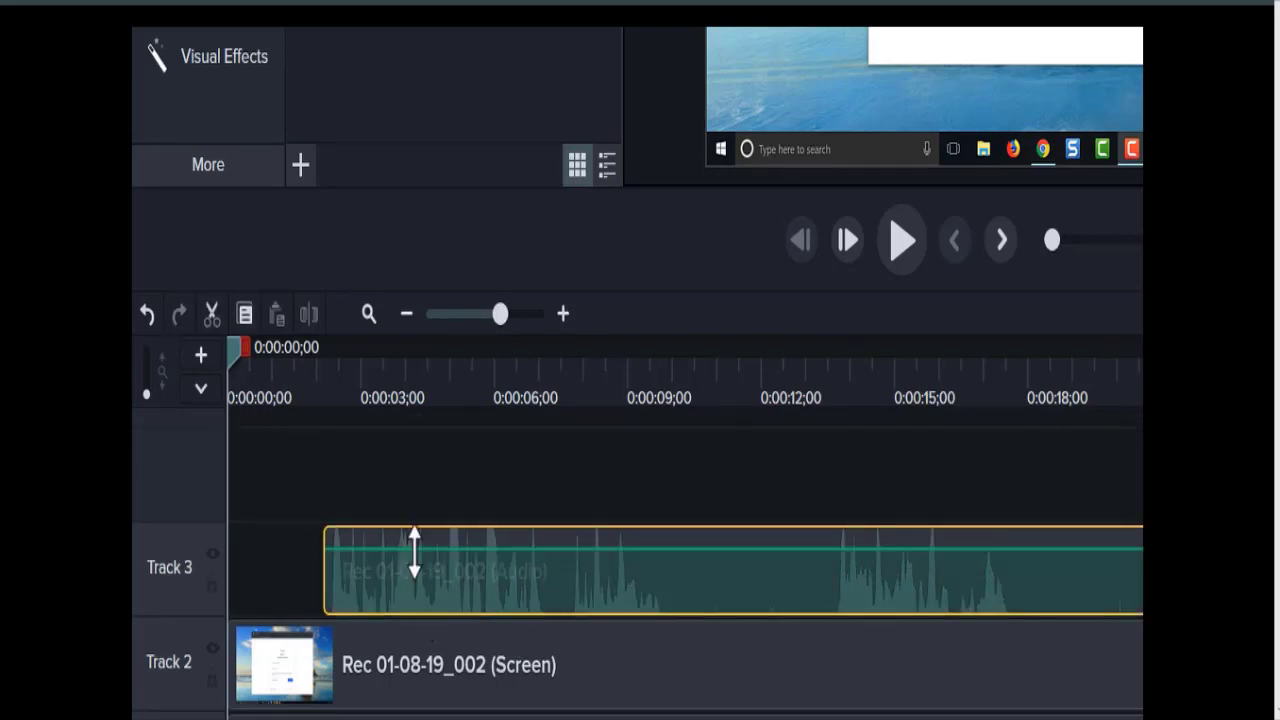
pyautogui.moveTo(415, 555)
pyautogui.mouseDown()
pyautogui.moveTo(415, 541)
pyautogui.moveTo(414, 558)
pyautogui.mouseUp()
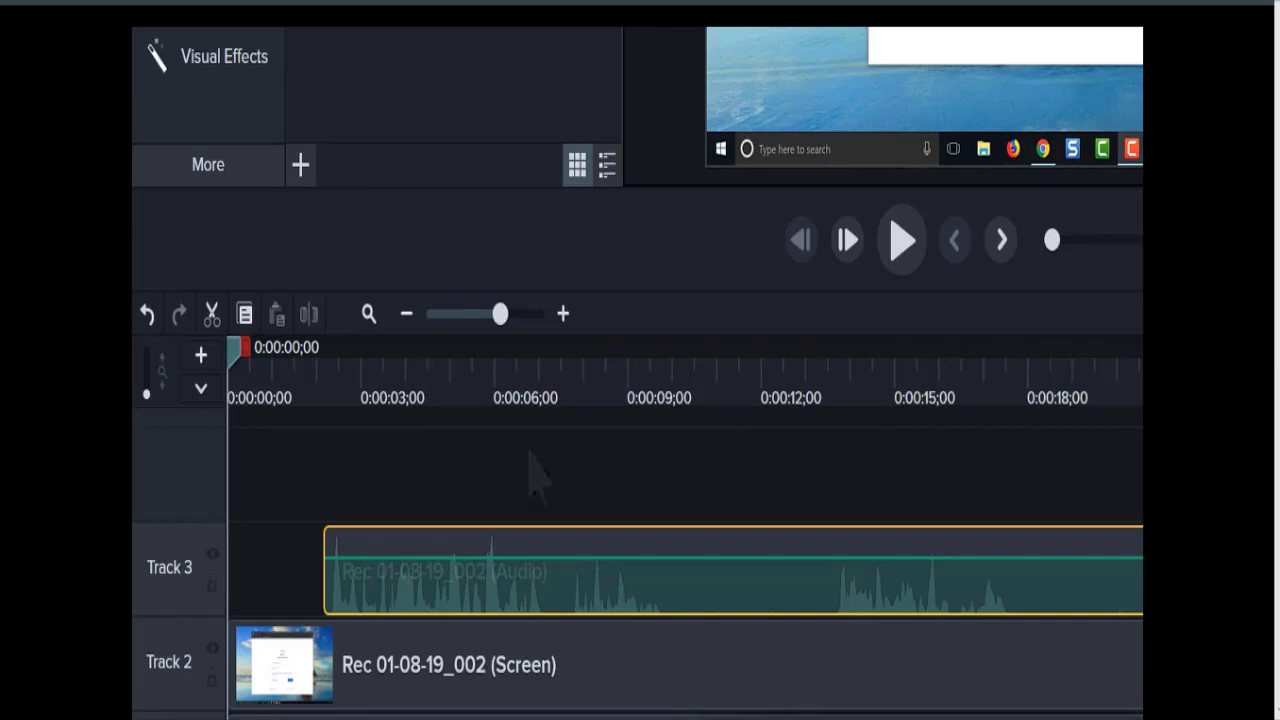
# Add audio points to the Track 3 clip at about 7.4 and 8.6 seconds and raise the volume at the second
pyautogui.doubleClick(555, 558)
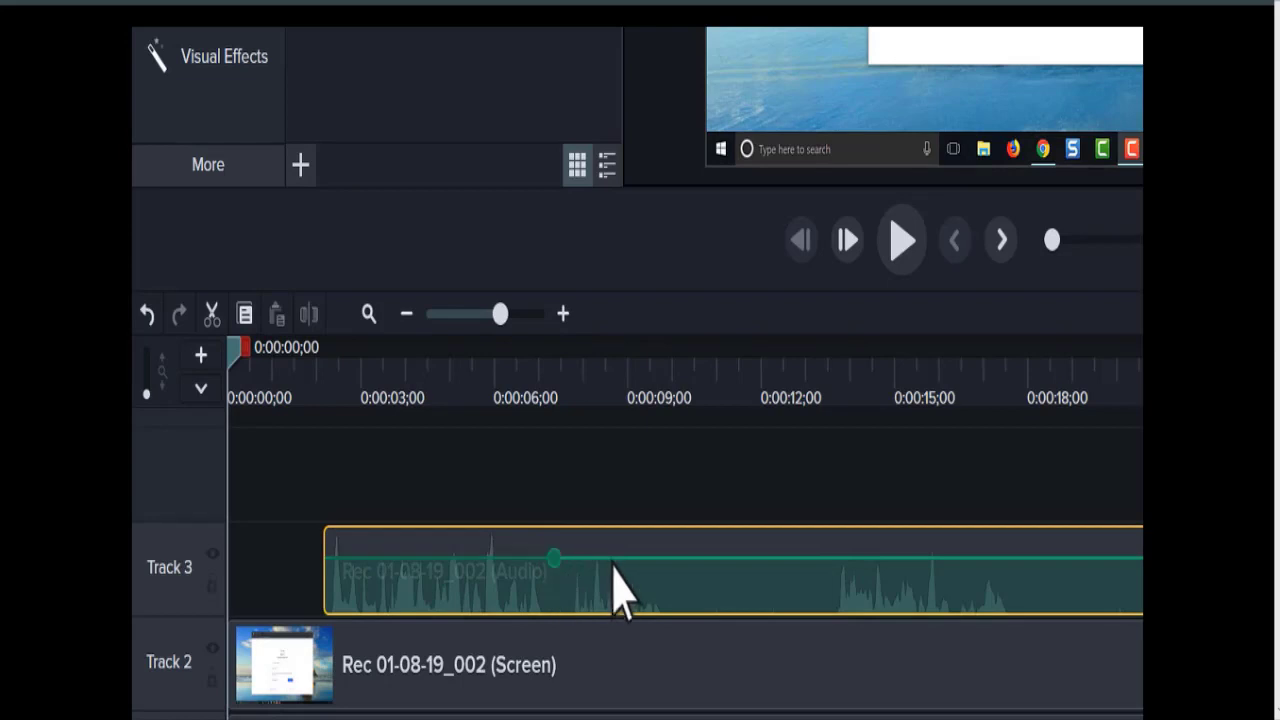
pyautogui.doubleClick(611, 558)
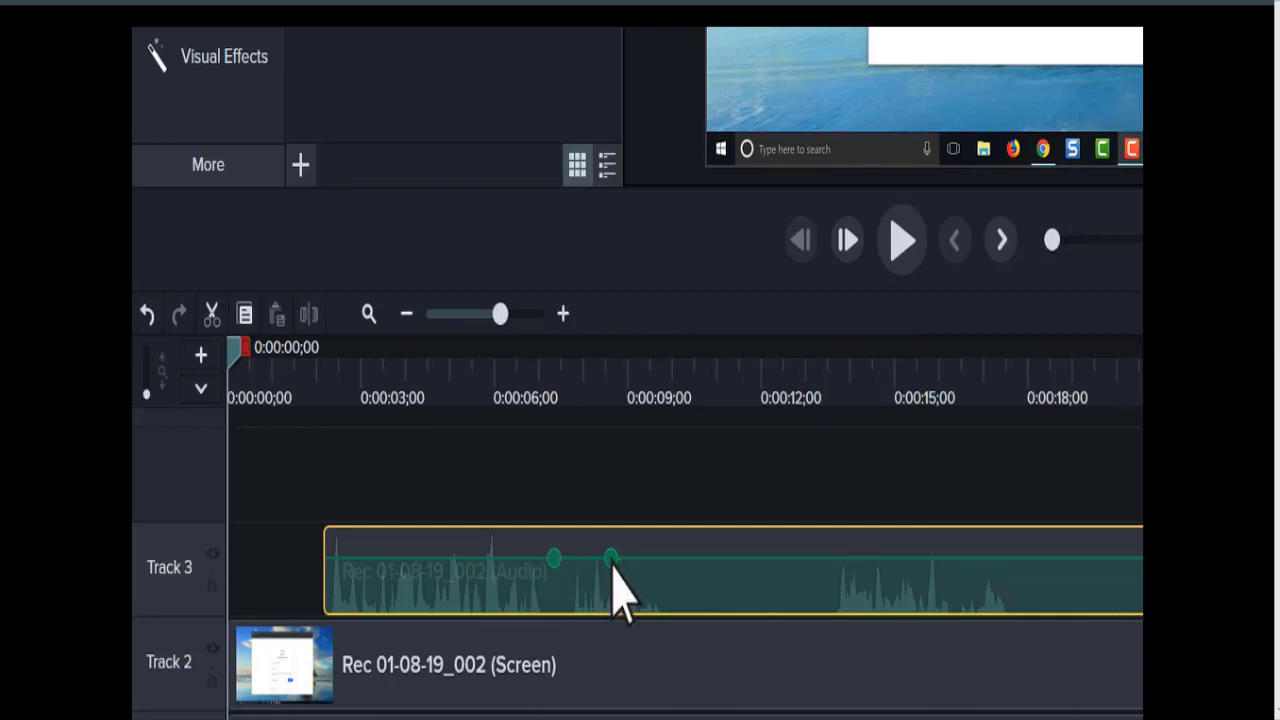
pyautogui.moveTo(611, 558); pyautogui.dragTo(611, 549)
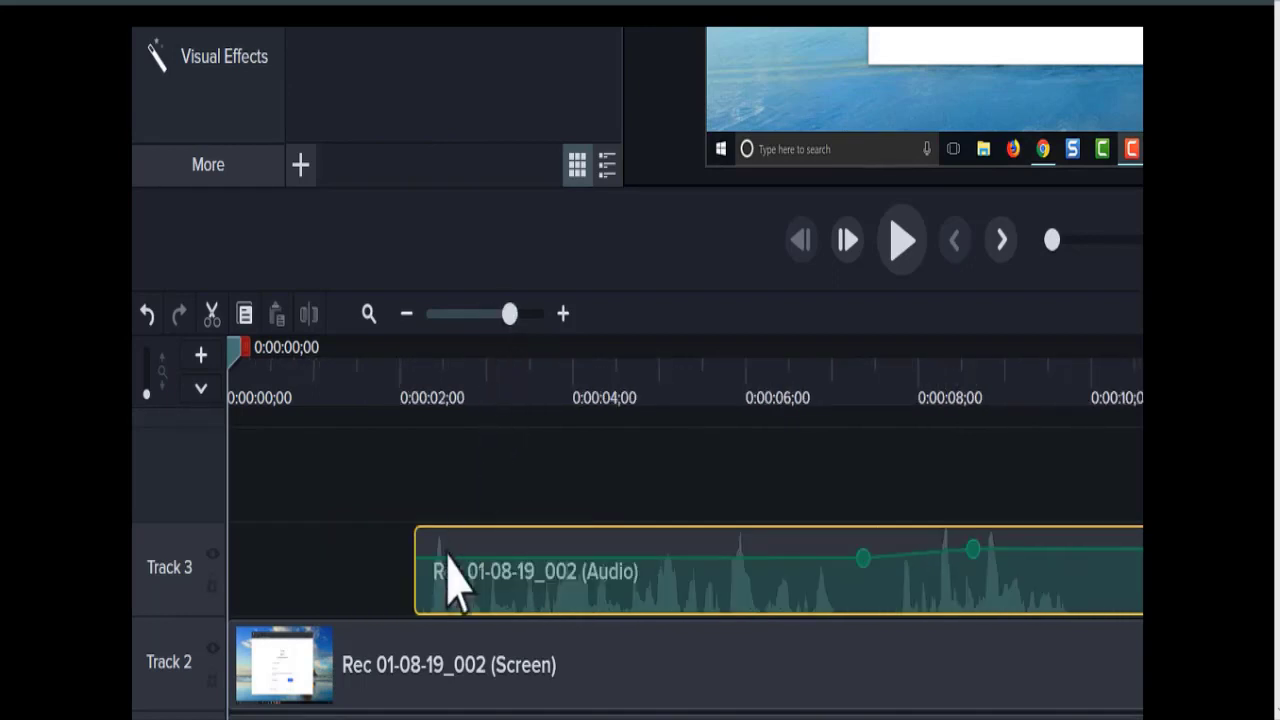
# Compare the audio lines of the Track 3 and Track 1 clips and preview the volume from the start
pyautogui.click(416, 718)
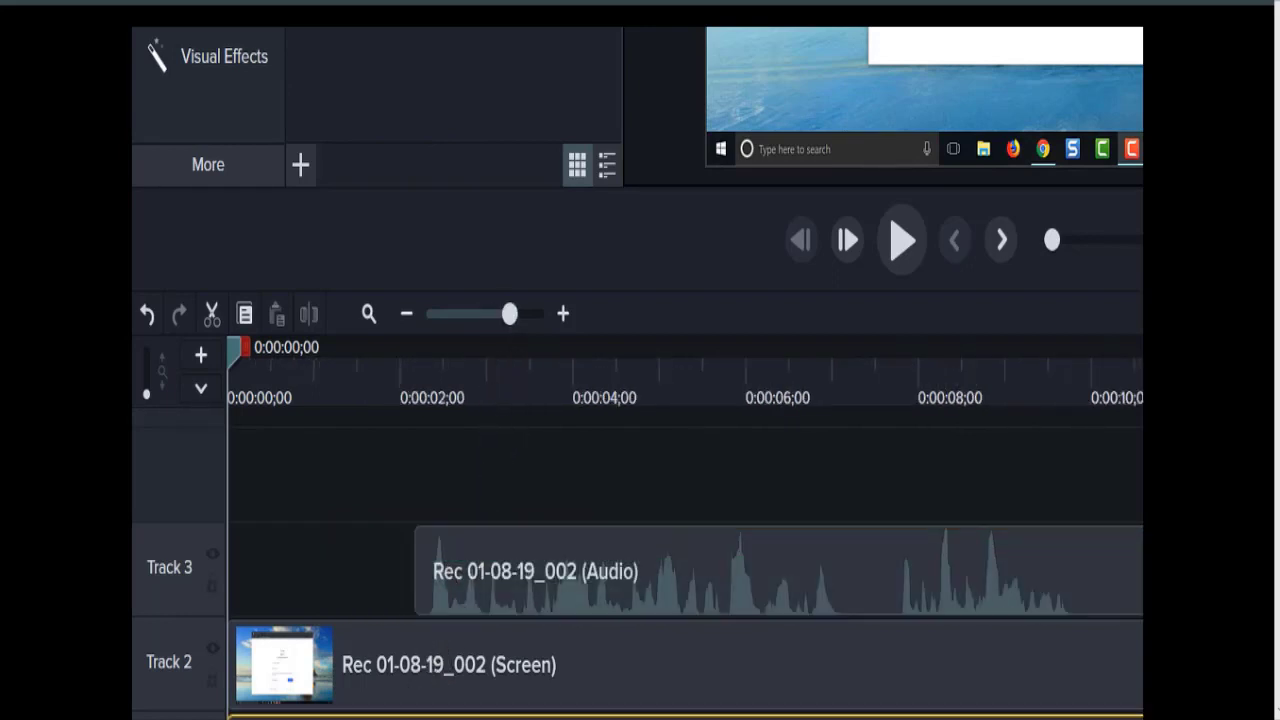
pyautogui.click(780, 572)
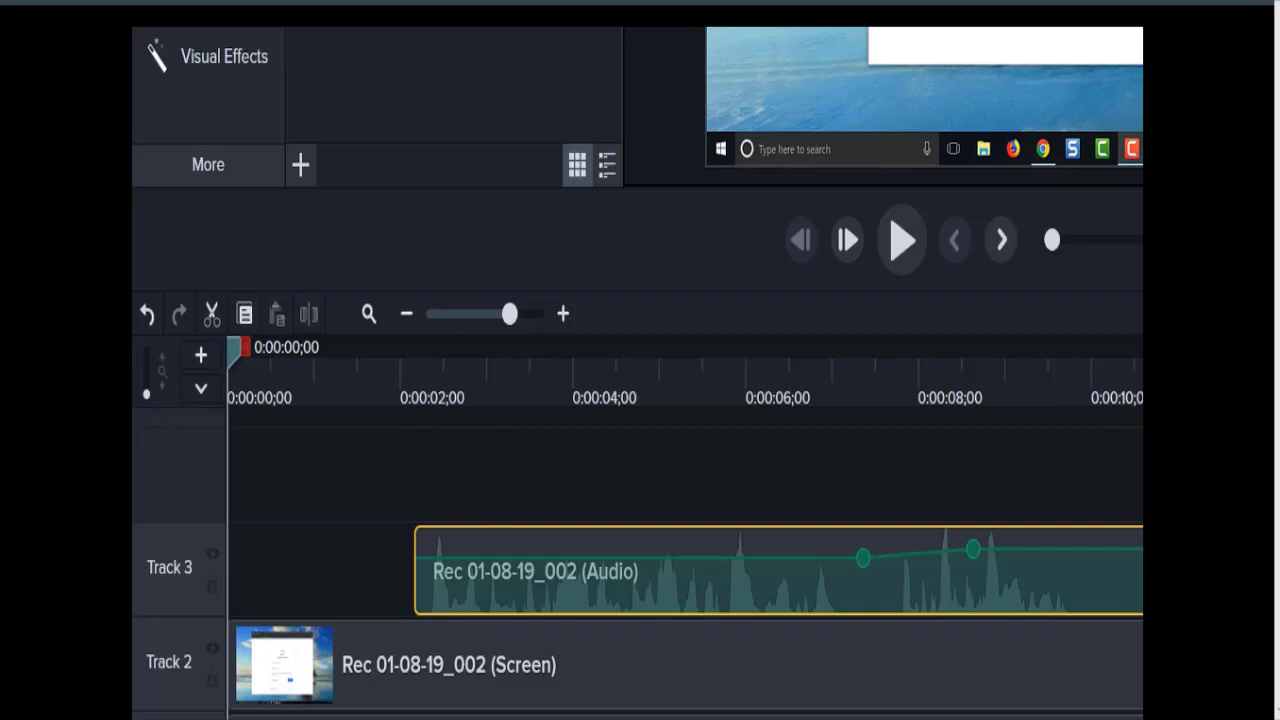
pyautogui.click(416, 718)
pyautogui.click(430, 590)
pyautogui.click(416, 718)
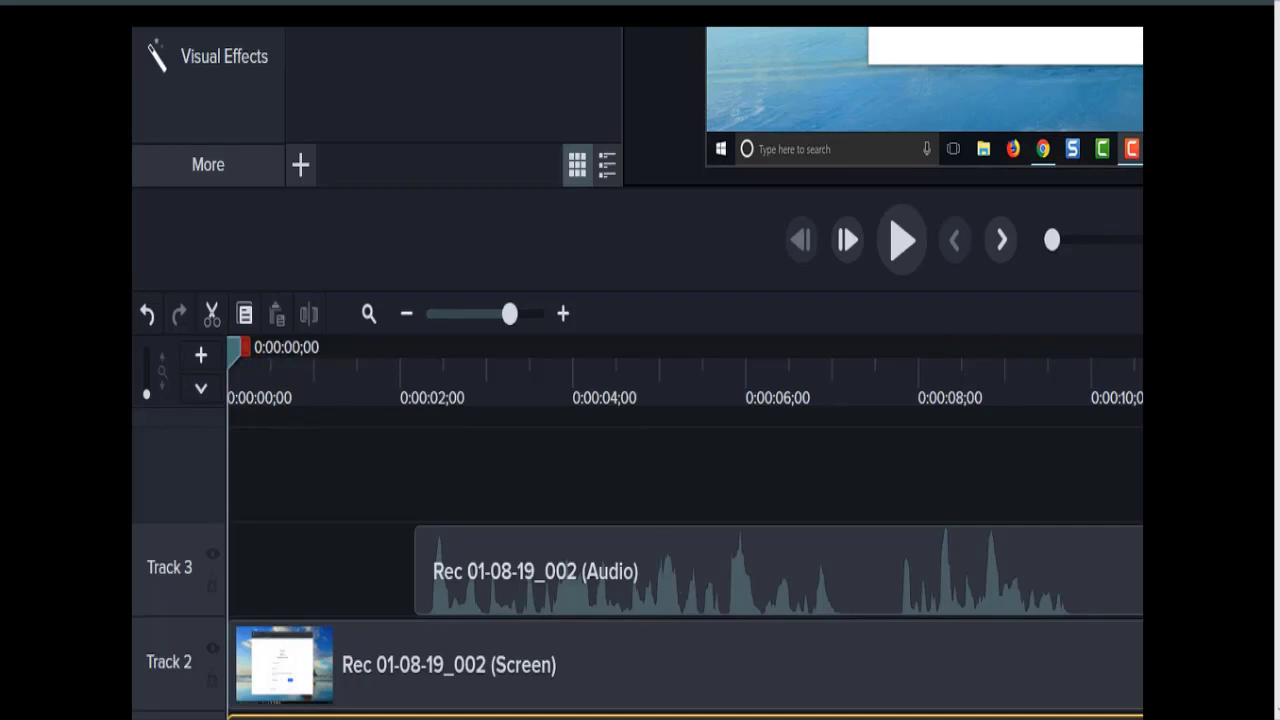
pyautogui.click(902, 242)
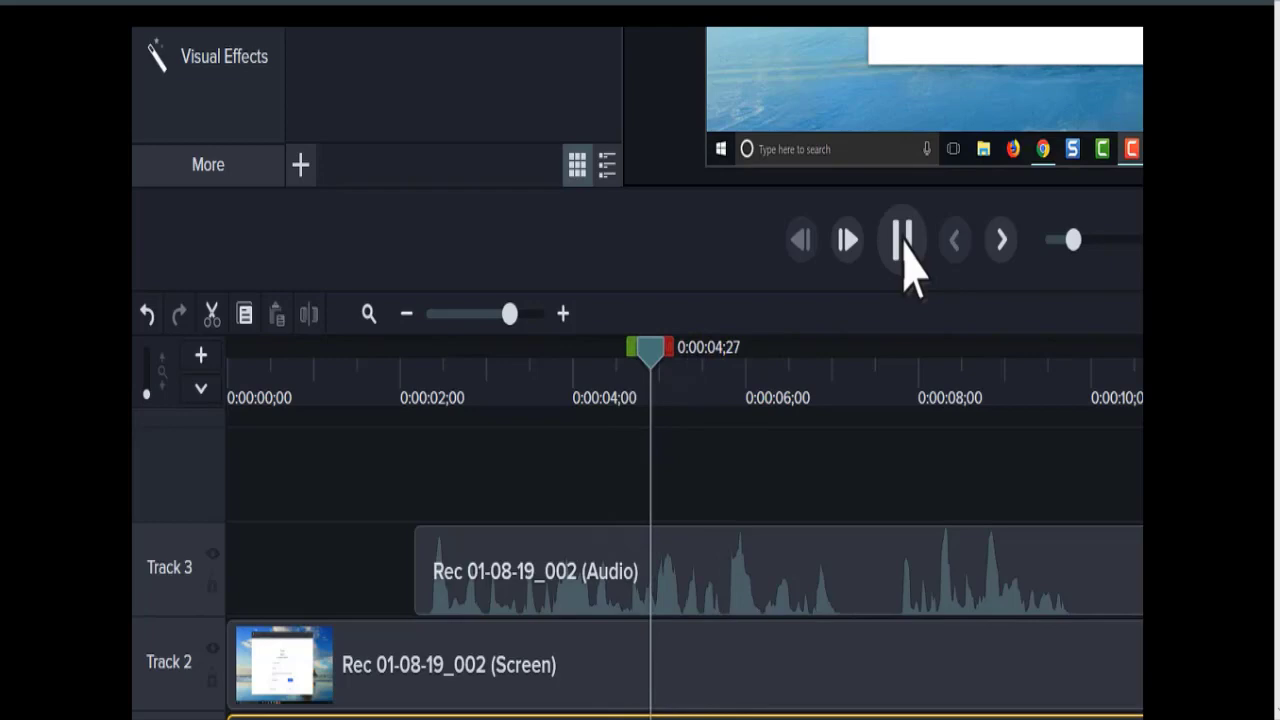
pyautogui.click(904, 244)
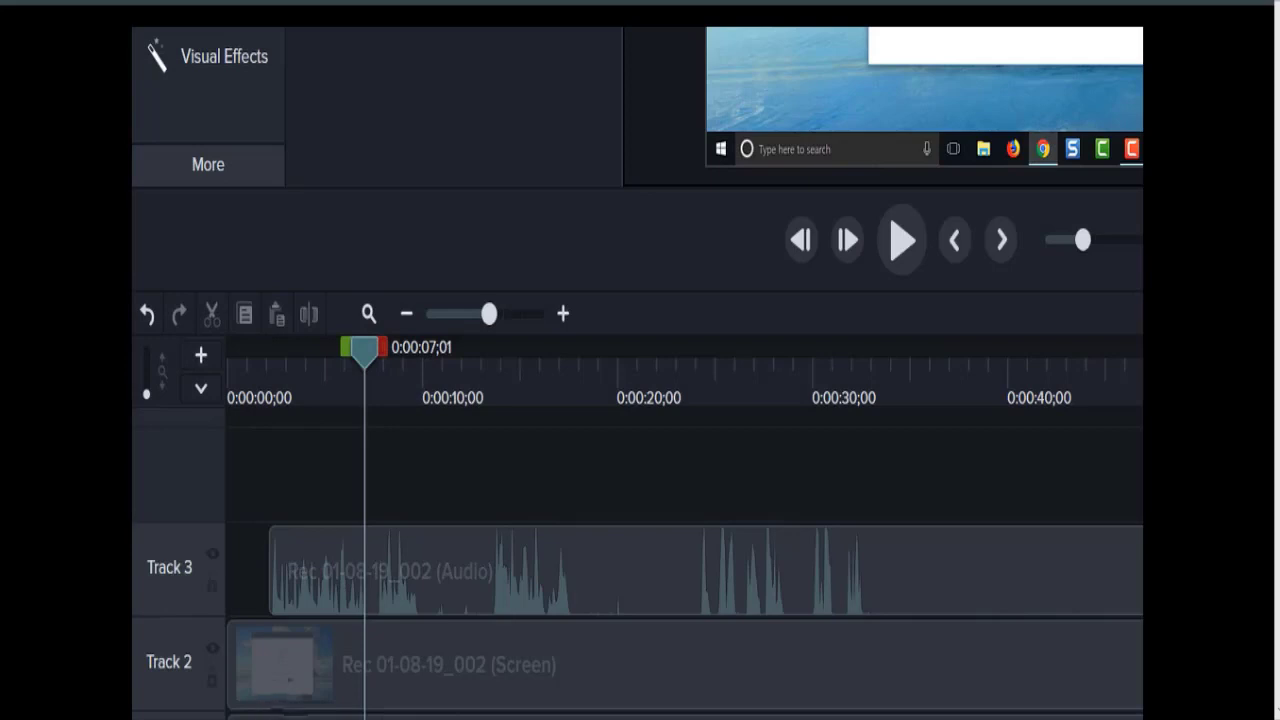
# Separate the audio from the video in the Rec 01-08-19_002 screen recording on Track 2
pyautogui.click(285, 668)
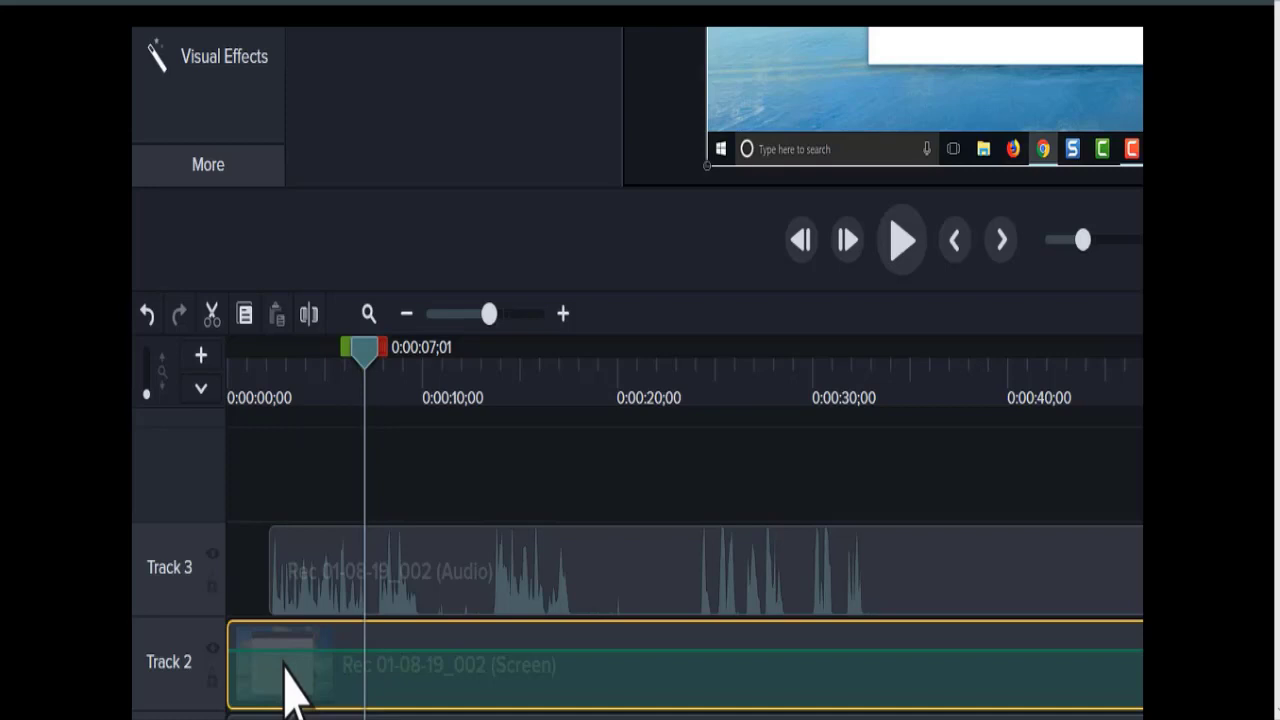
pyautogui.rightClick(286, 672)
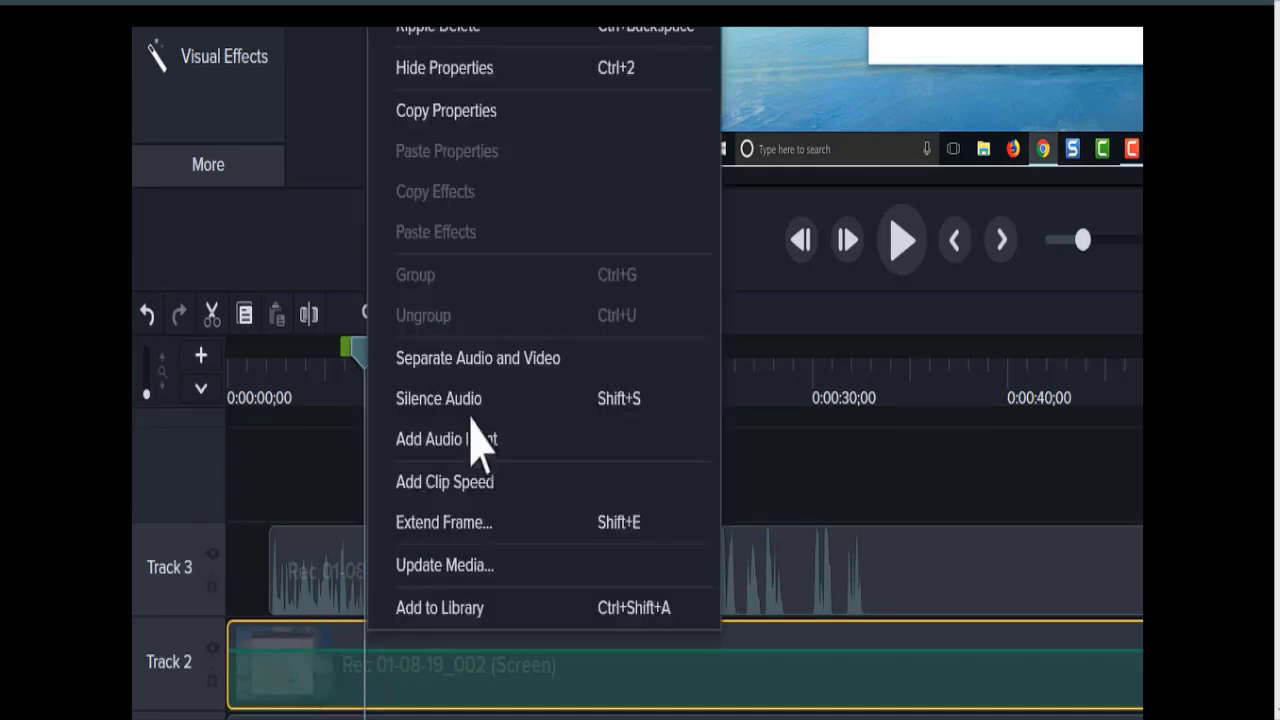
pyautogui.click(512, 360)
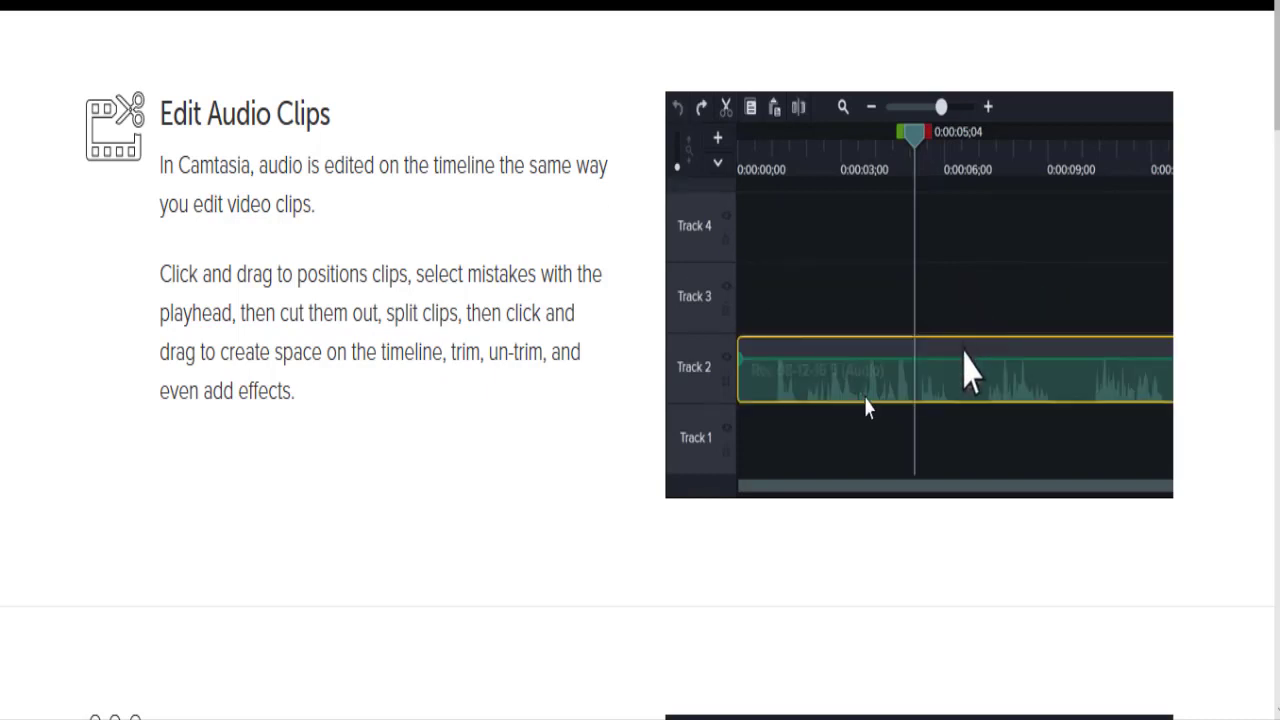
# Review the Edit Audio Clips and Adjust the Volume of a Clip sections with their demonstration clips
pyautogui.moveTo(969, 392)
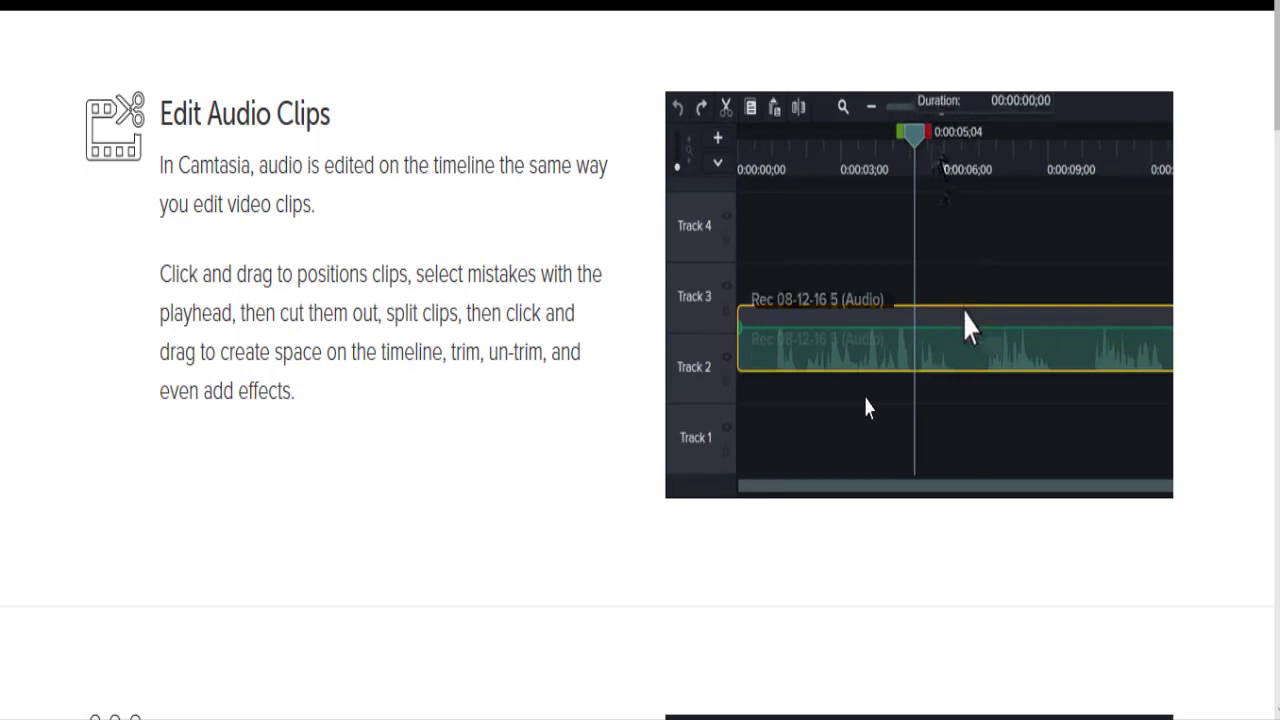
pyautogui.moveTo(914, 302)
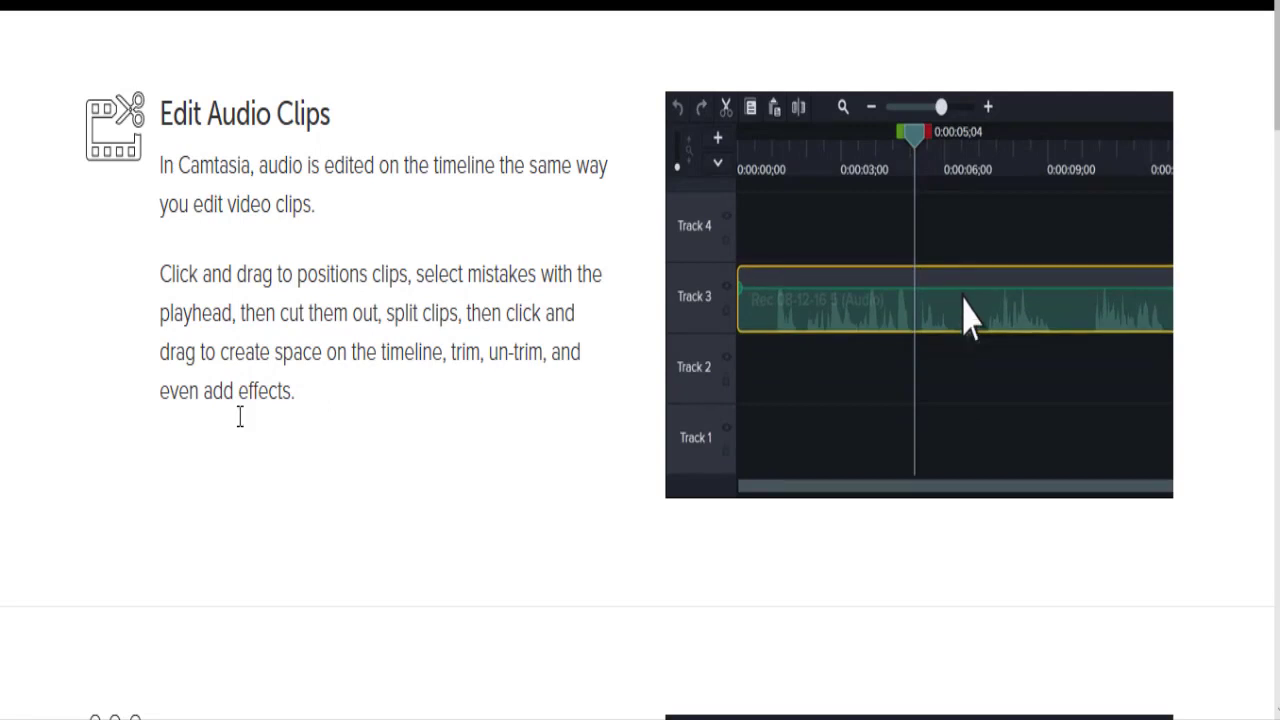
pyautogui.moveTo(830, 338)
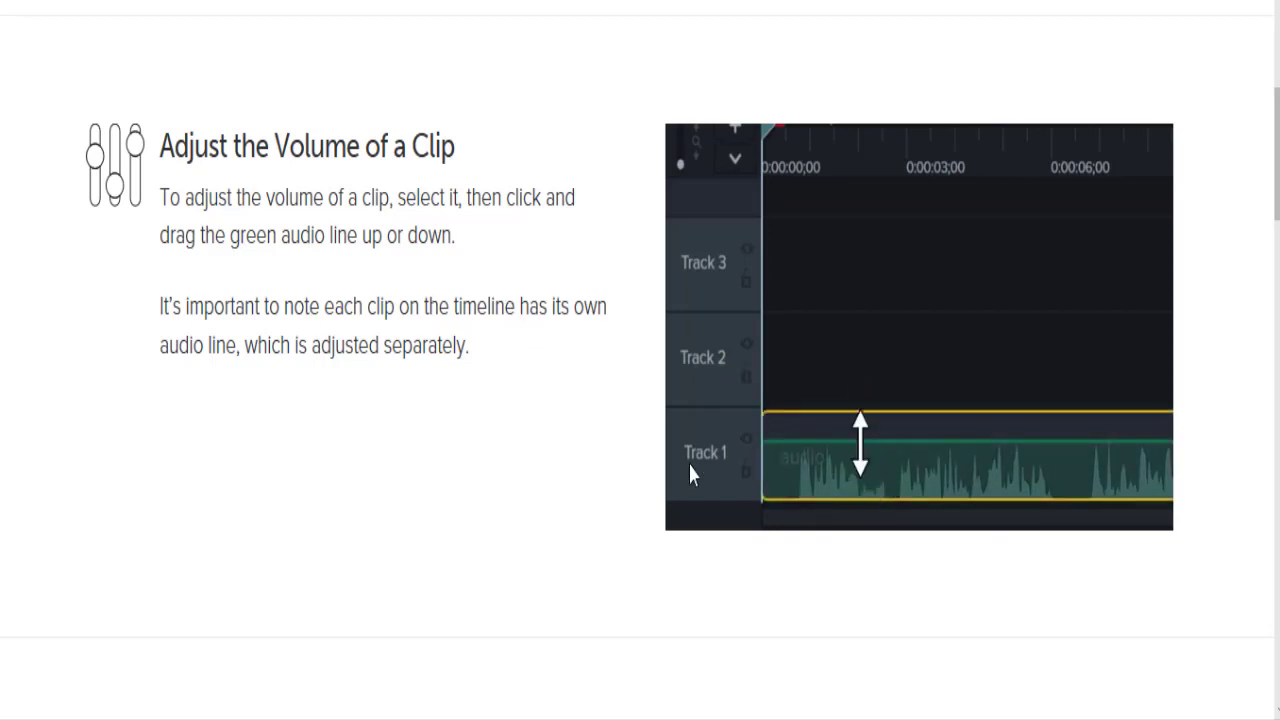
pyautogui.moveTo(690, 474)
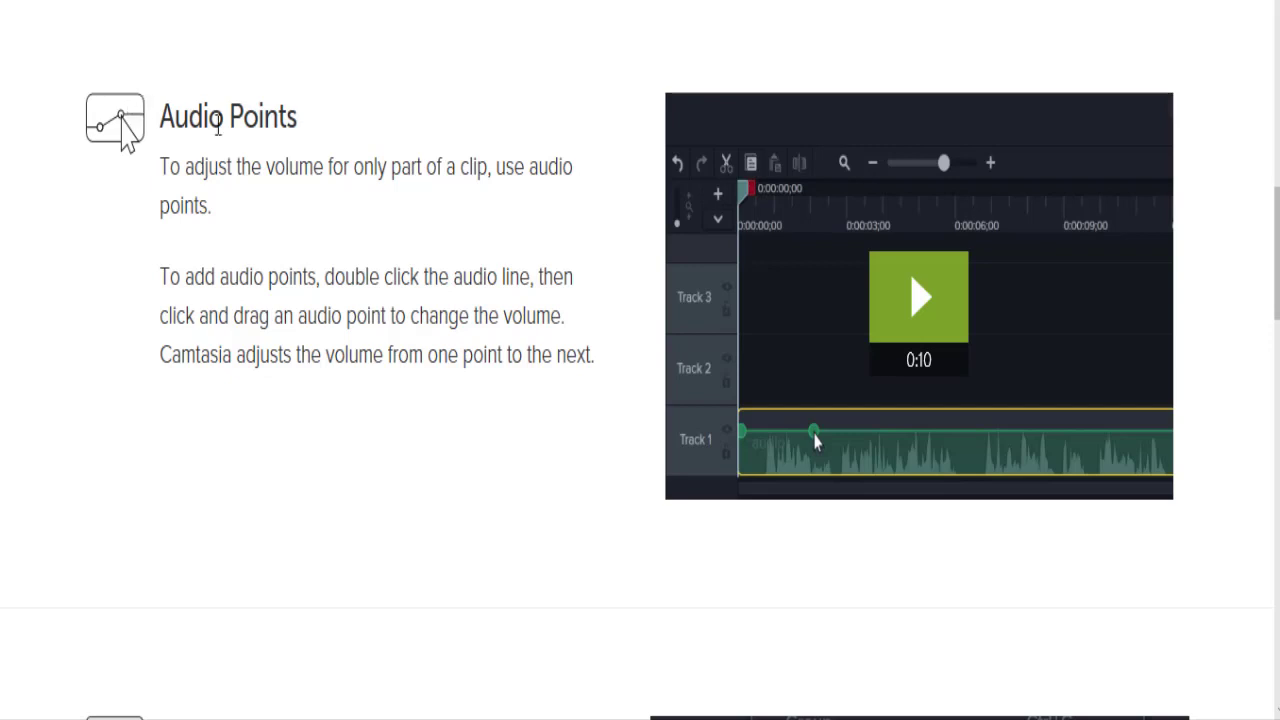
# Play the Audio Points demonstration clip alongside its explanation and pause it
pyautogui.click(930, 322)
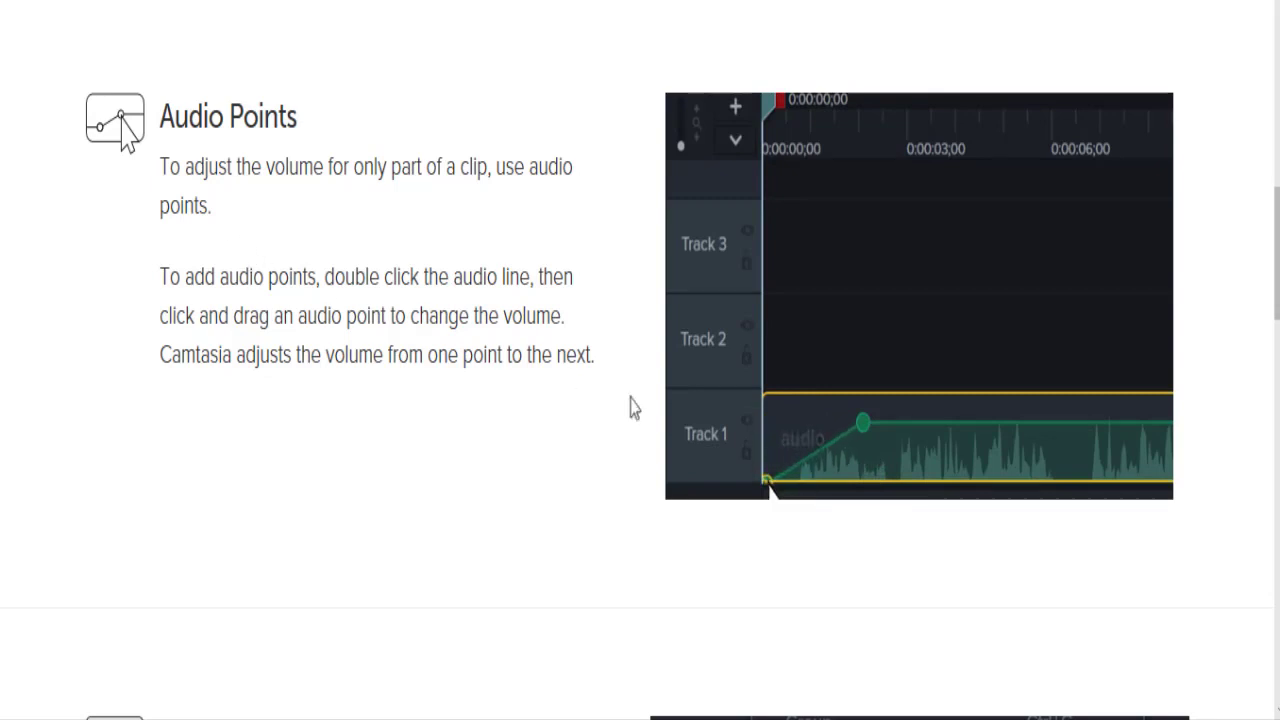
pyautogui.moveTo(813, 479)
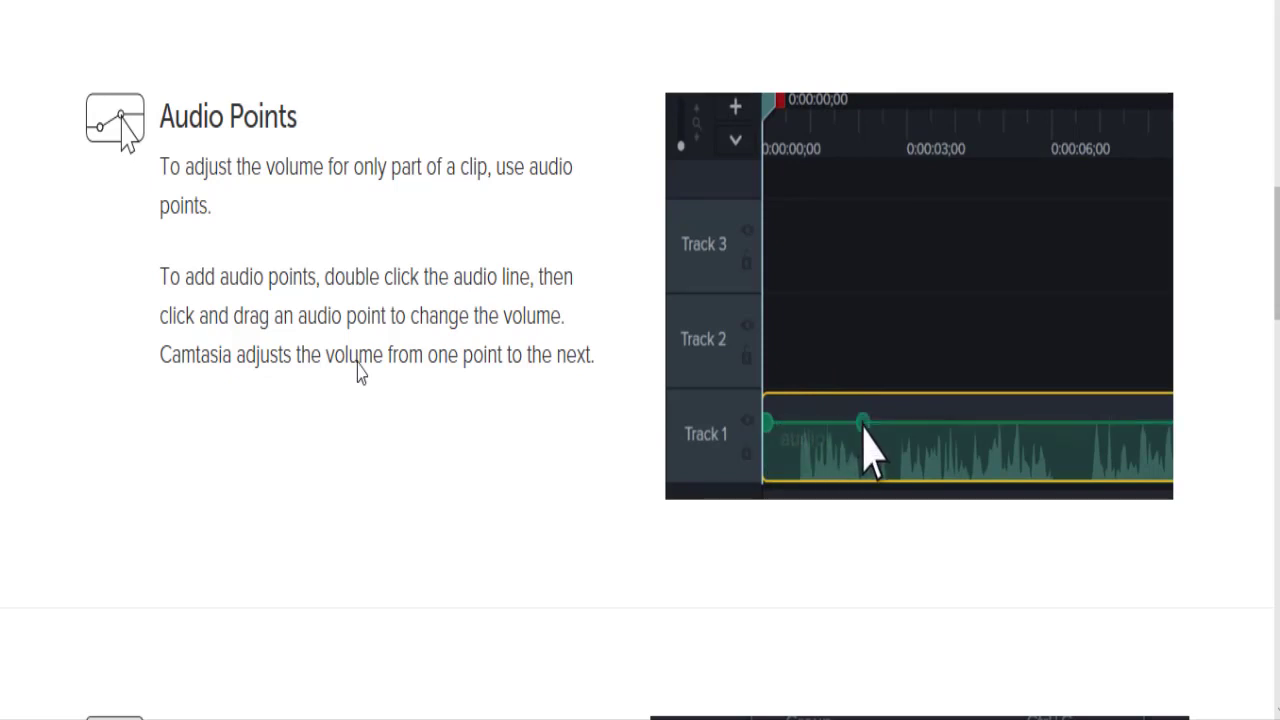
pyautogui.moveTo(684, 484)
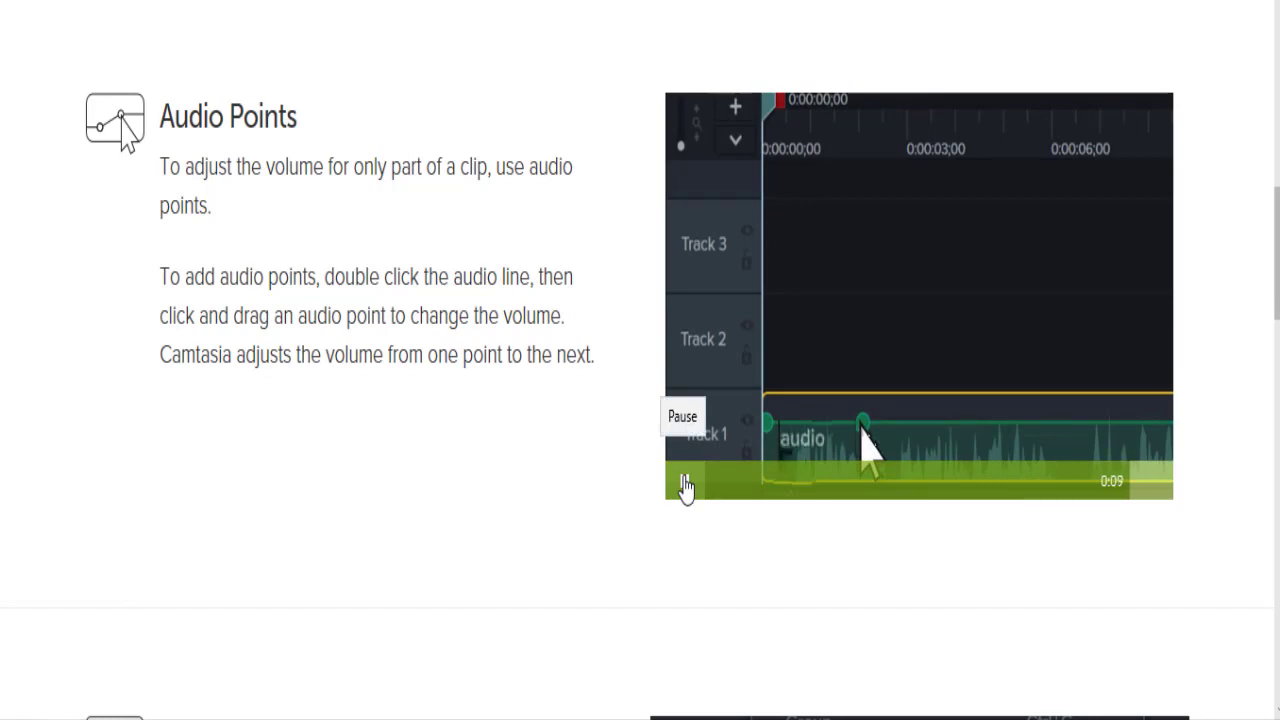
pyautogui.click(684, 487)
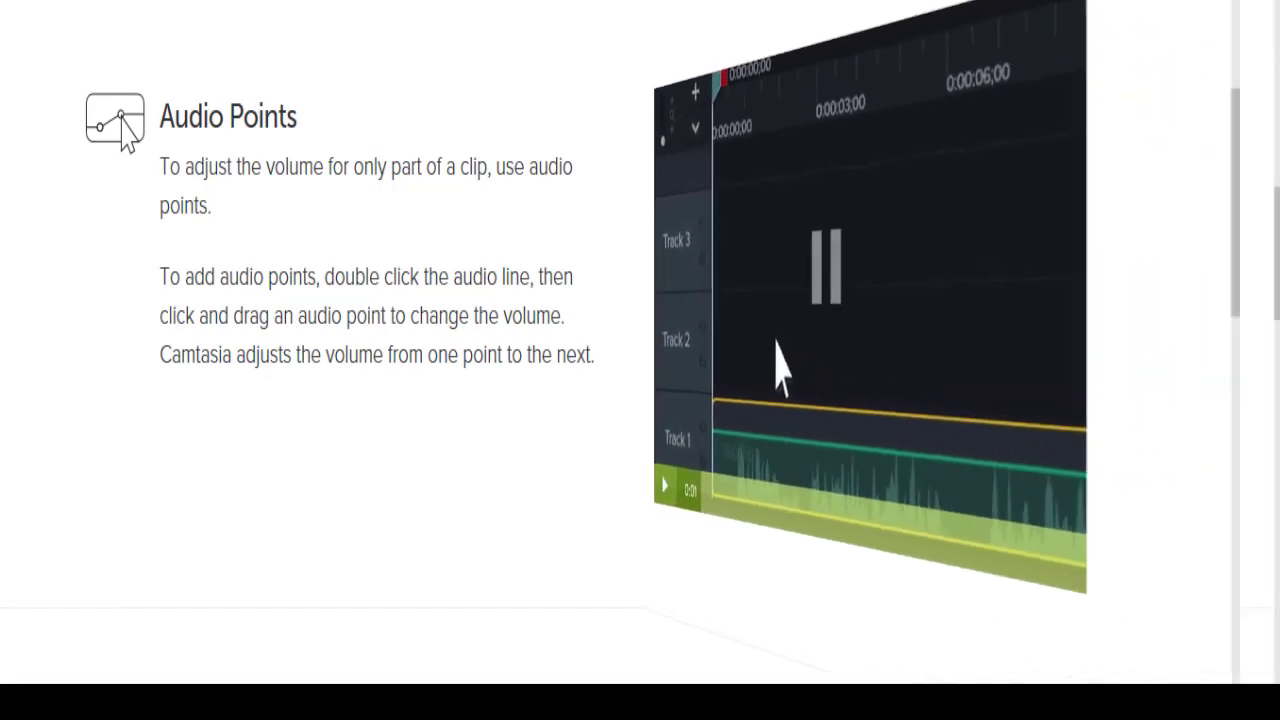